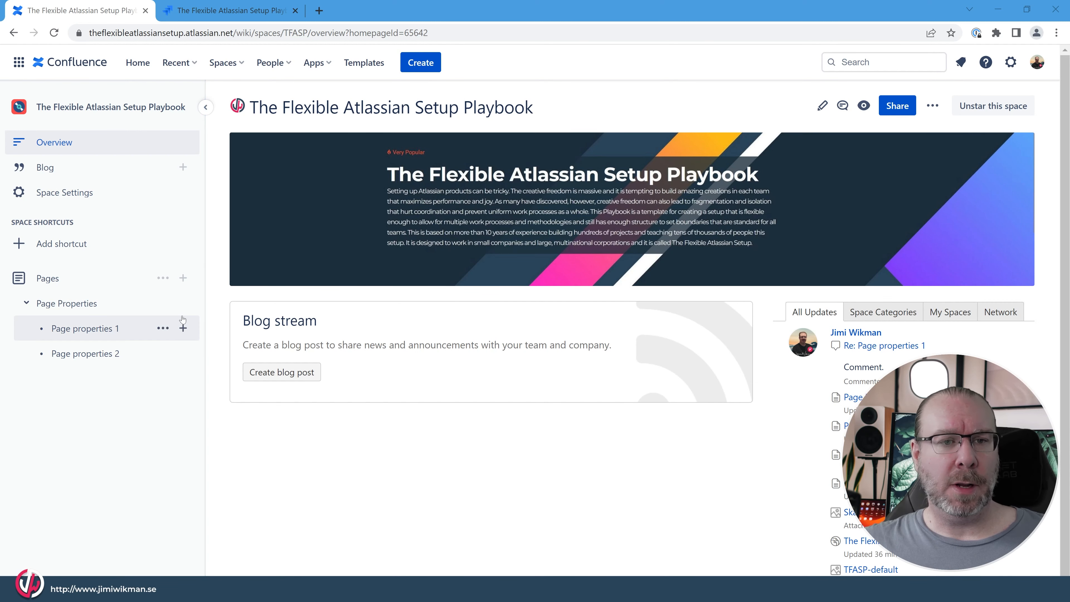
- Create a new top-level page in the space and title it "Search Page"
left_click(183, 278)
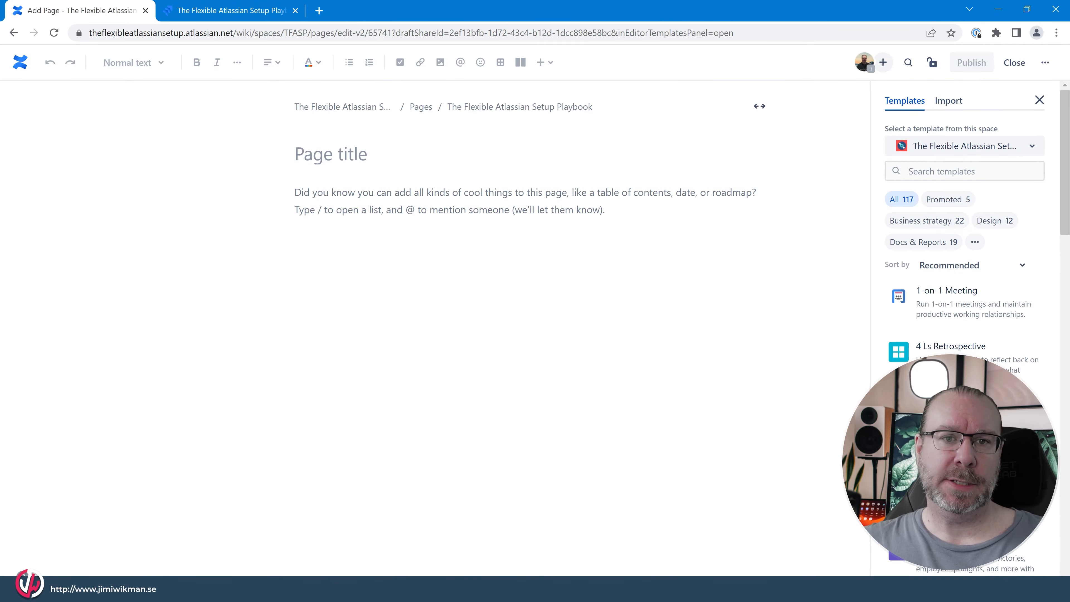
type("DS")
key("BackSpace")
key("BackSpace")
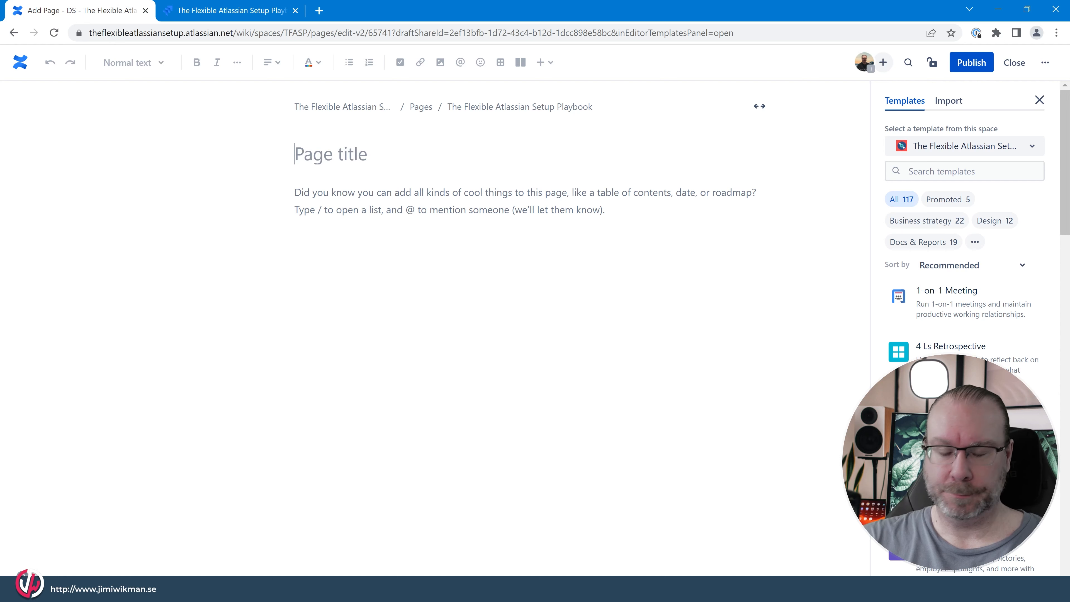
type("Search Page")
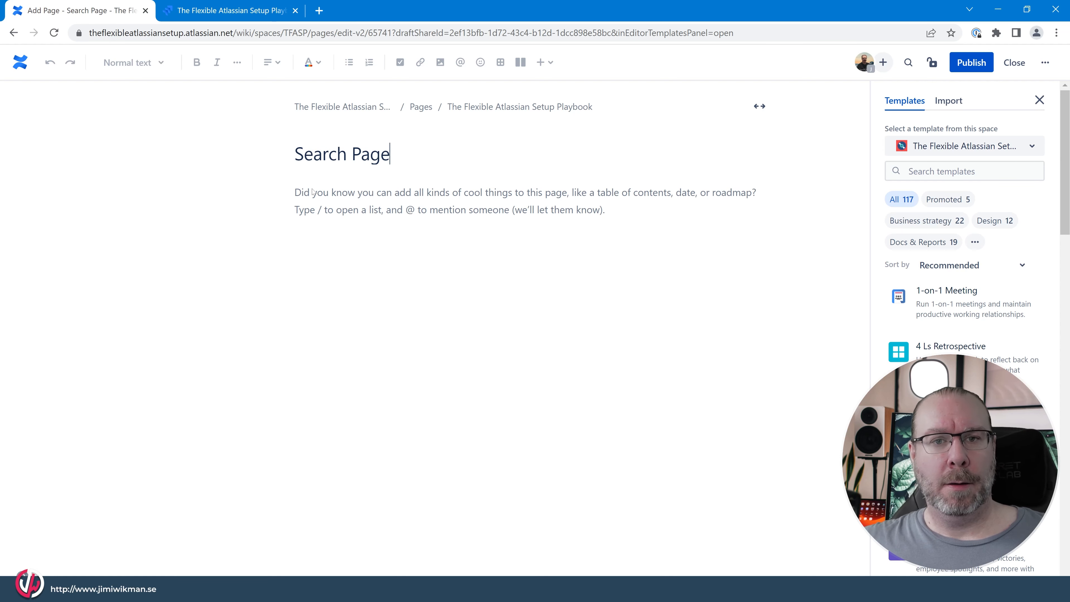
left_click(760, 106)
left_click(833, 106)
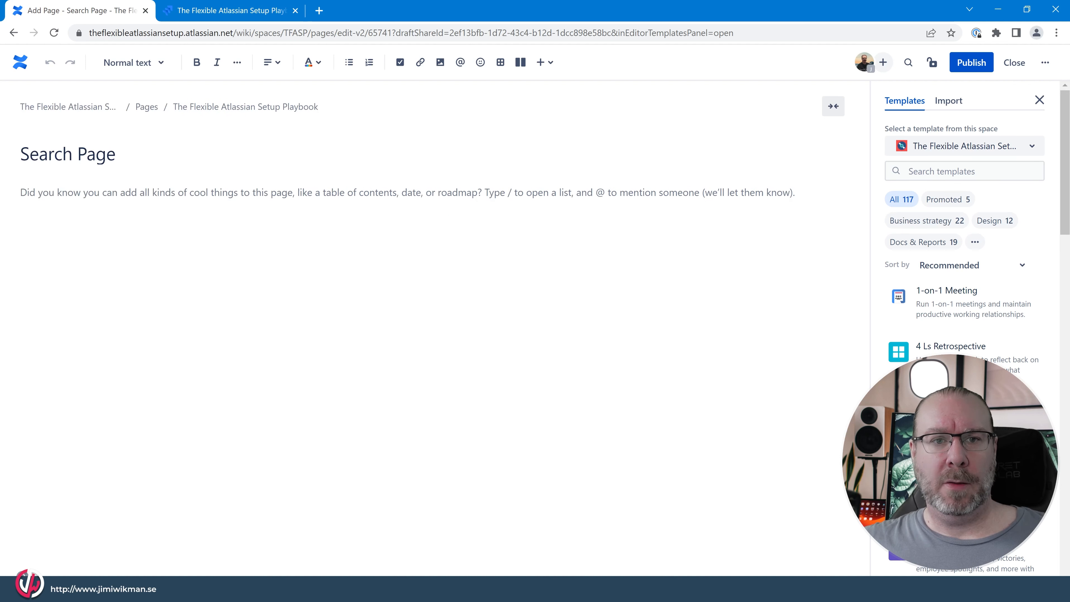
left_click(833, 106)
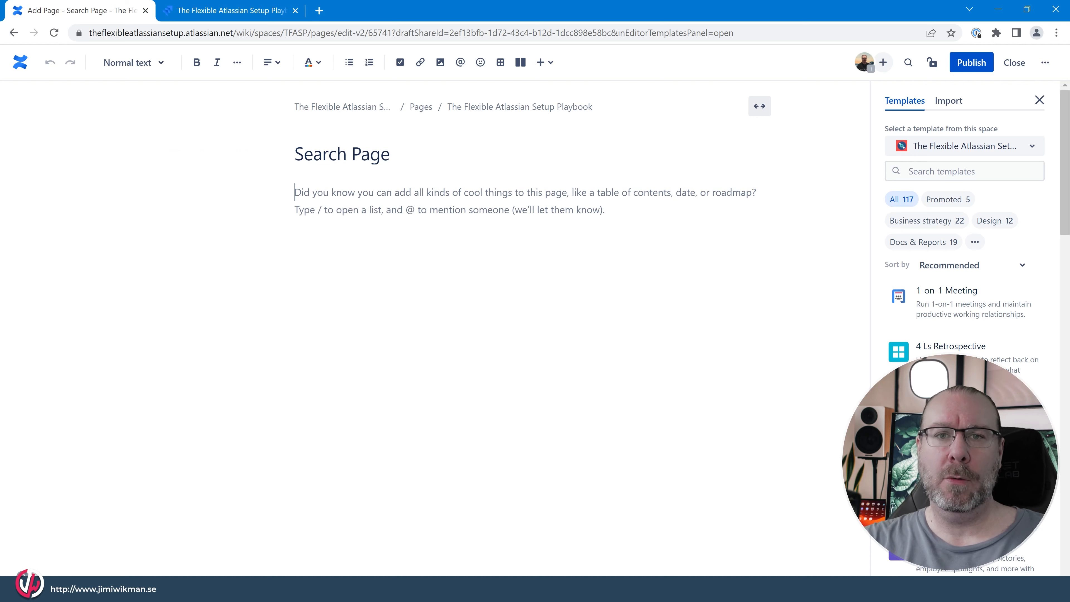
- Insert a Page Tree Search macro into the page body with its root page left unspecified
type("/searc")
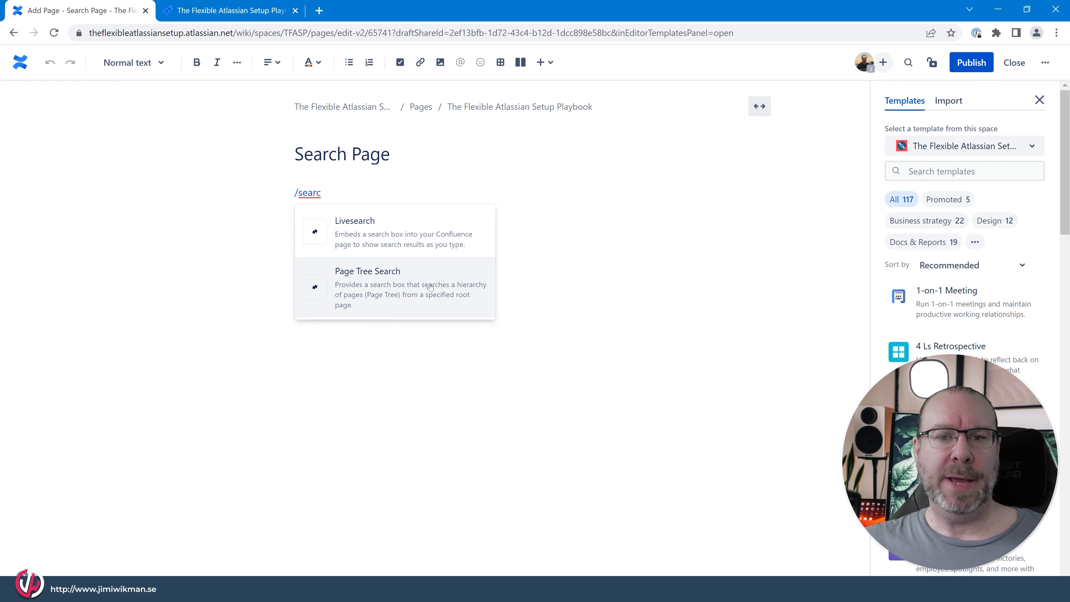
left_click(439, 290)
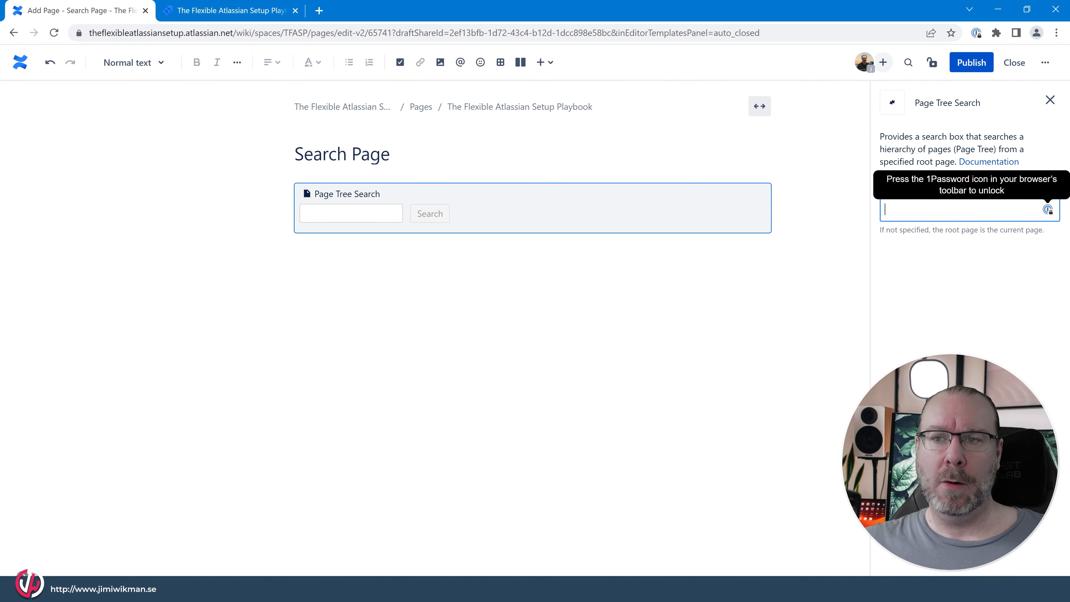
left_click(560, 314)
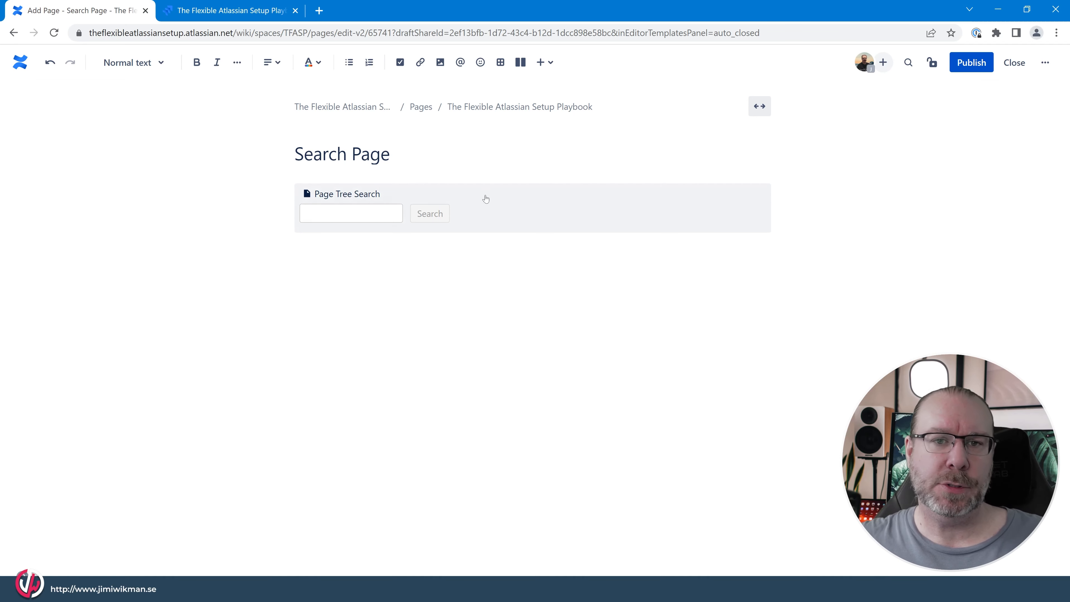
left_click(507, 215)
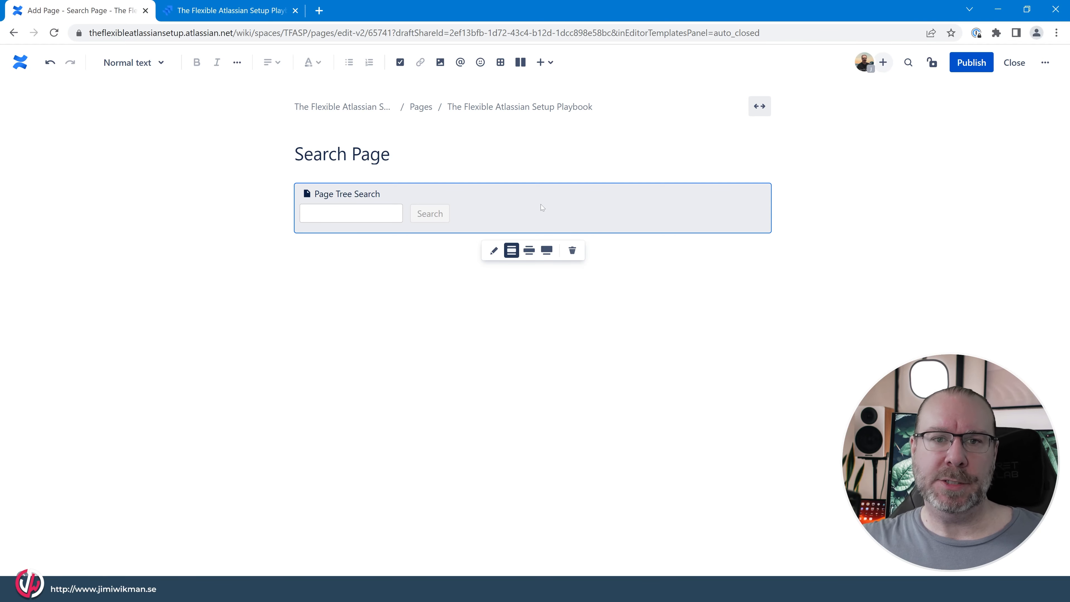
- Publish the Search Page and move it above Page Properties in the page tree
left_click(972, 62)
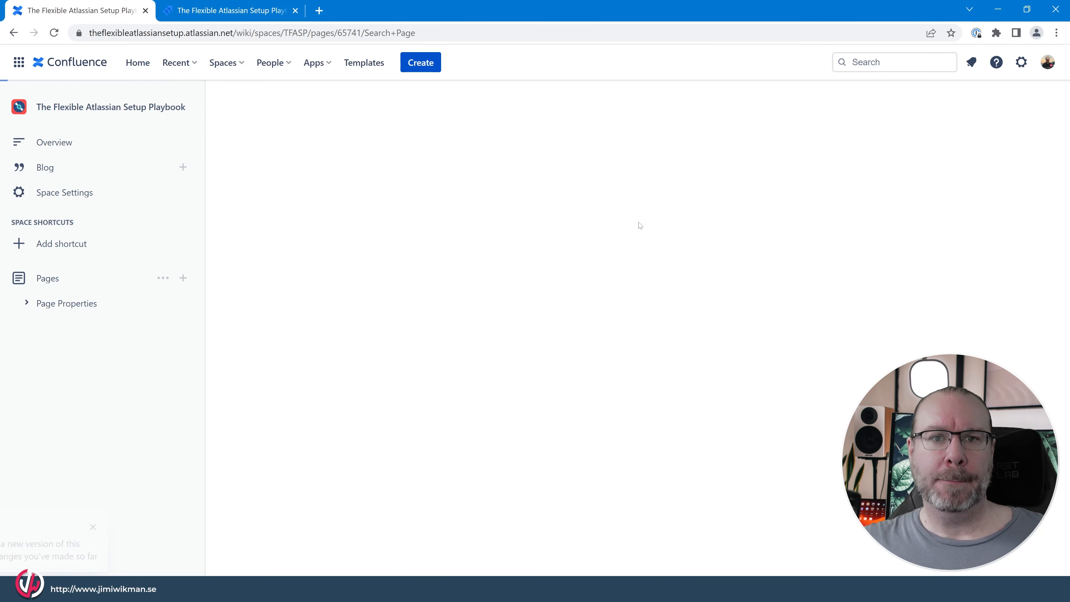
left_click_drag(55, 329, 53, 295)
mouse_move(70, 330)
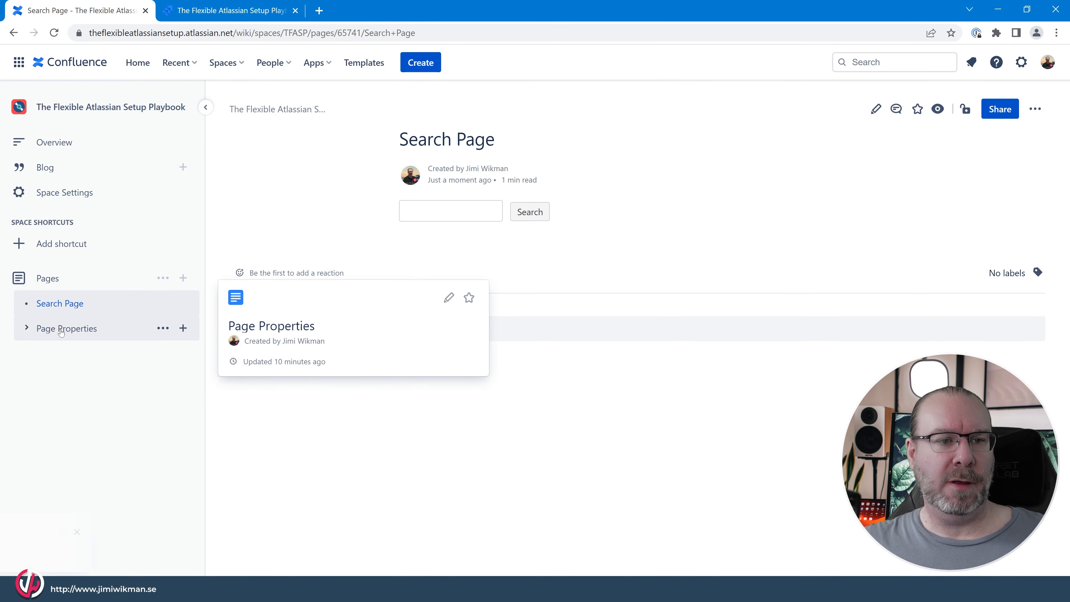
- Create and publish a blank child page titled "Subpage" under Page properties 2
left_click(27, 328)
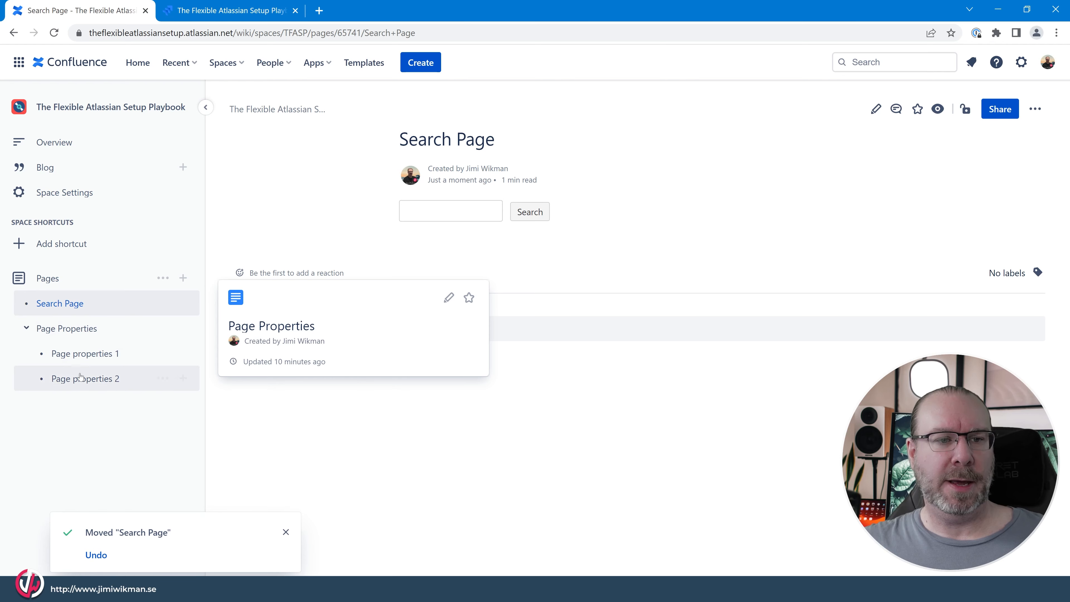
left_click(184, 379)
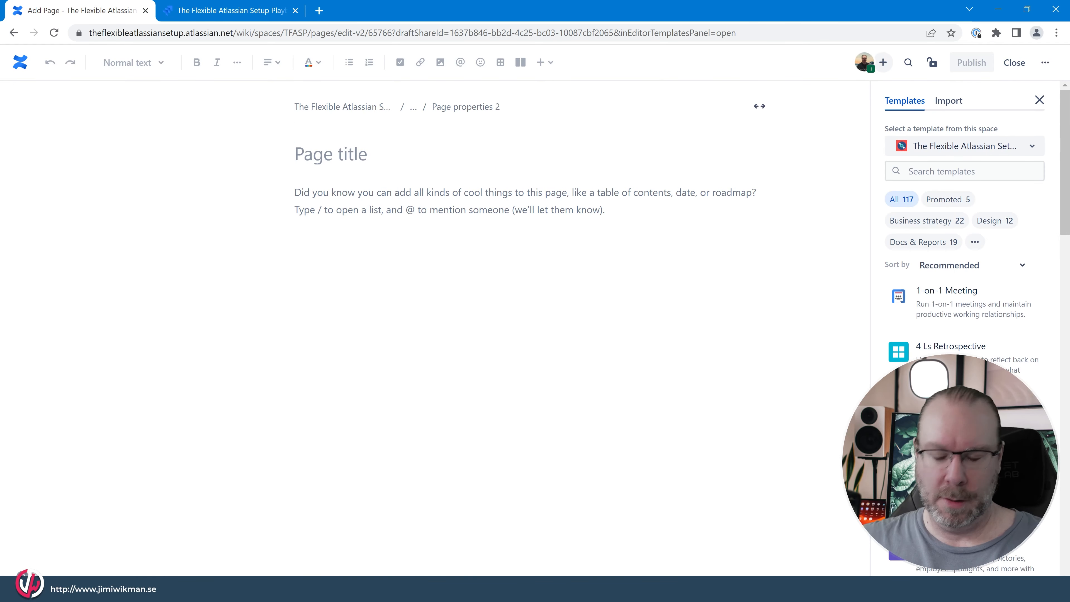
type("Si")
key("BackSpace")
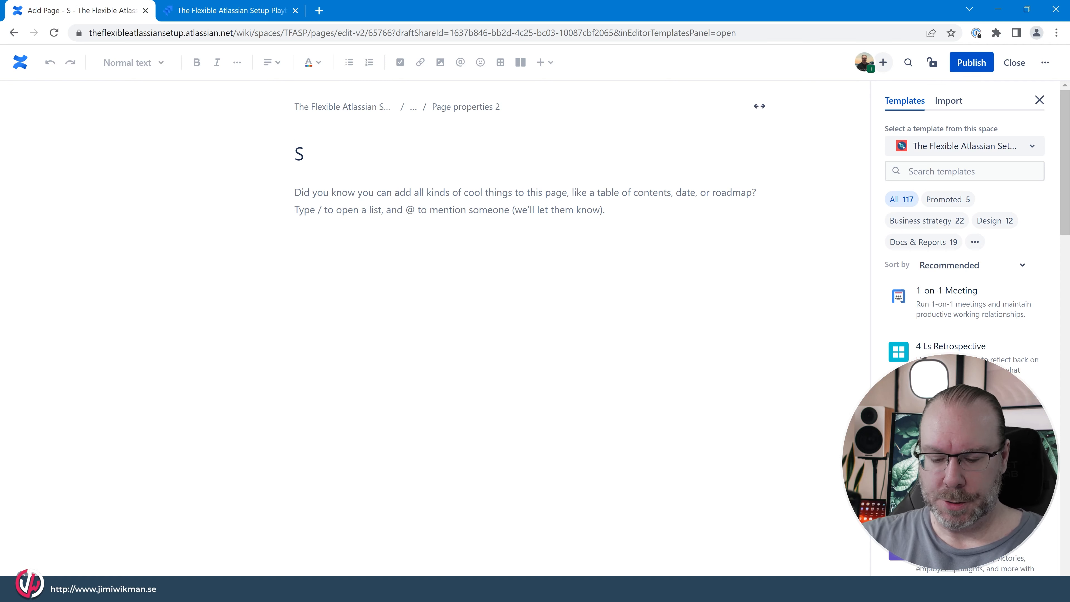
type("ubpage")
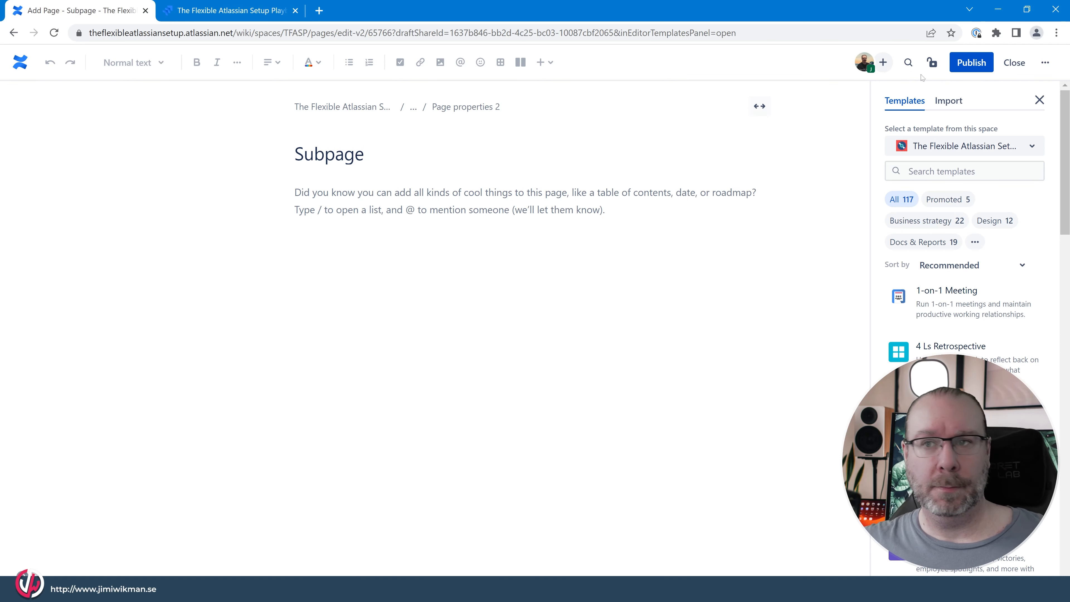
left_click(982, 65)
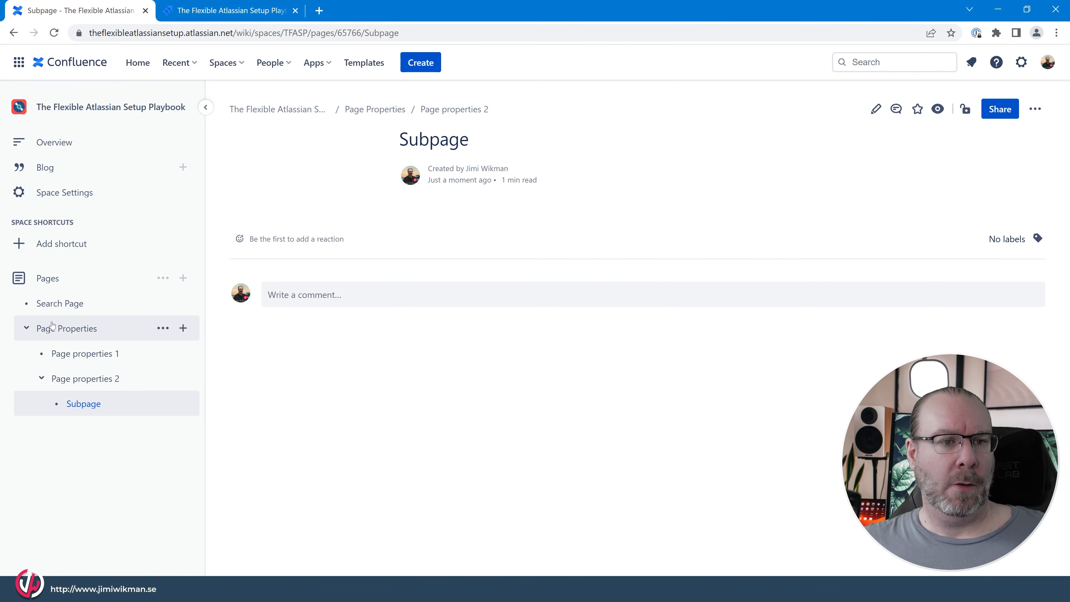
- Review the page hierarchy under Page Properties and collapse its branches in the page tree
mouse_move(52, 331)
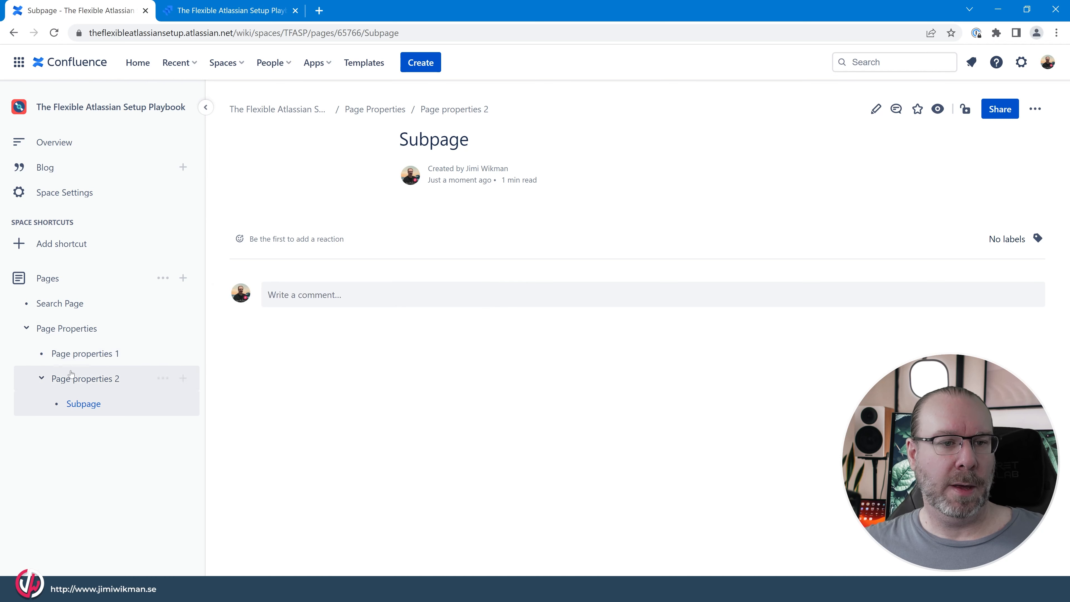
mouse_move(90, 406)
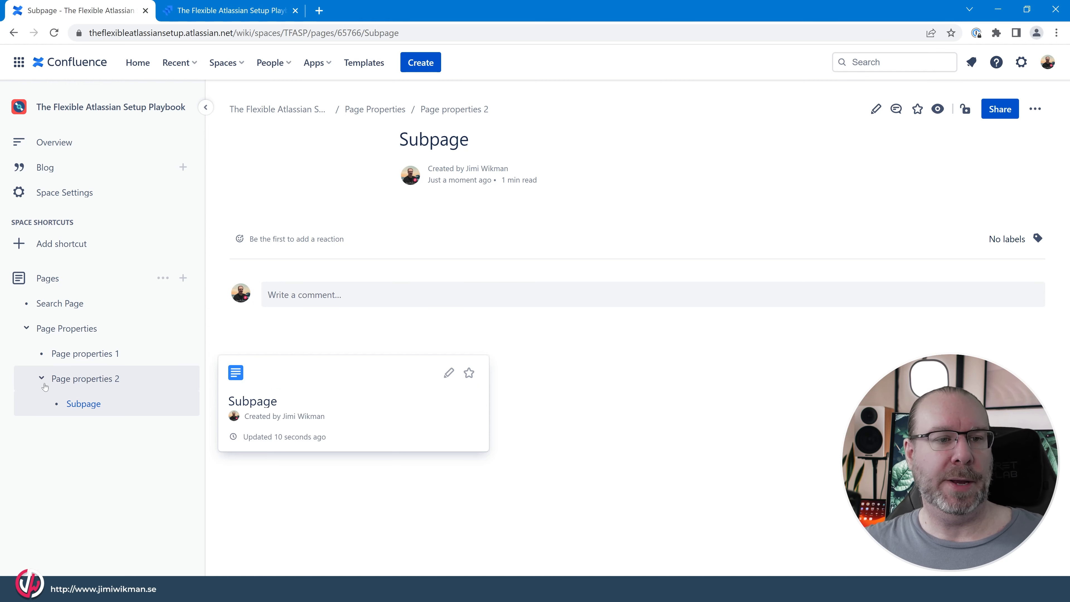
mouse_move(42, 376)
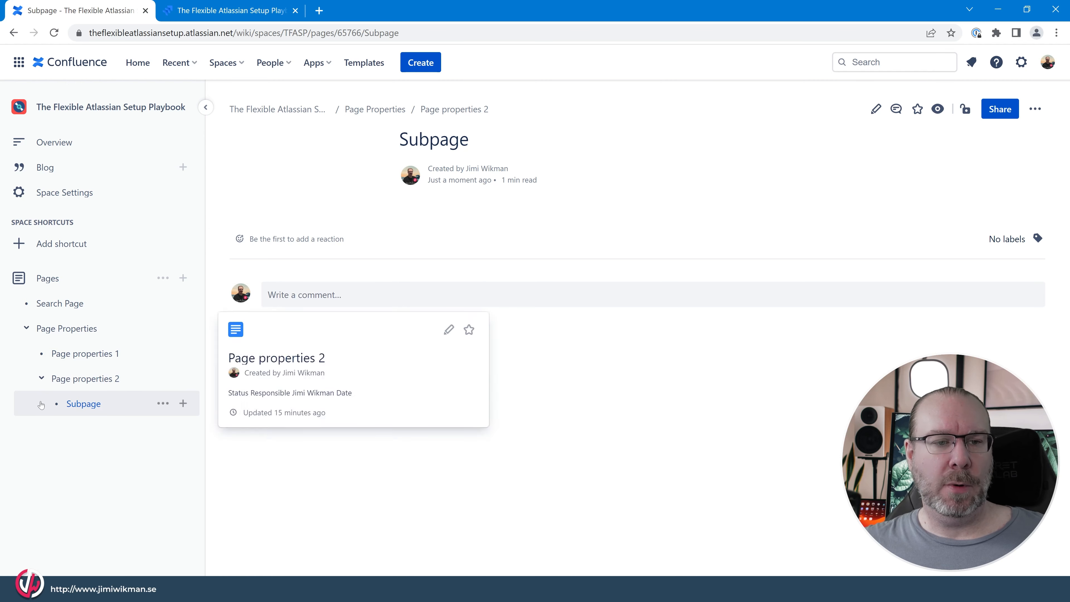
left_click(42, 378)
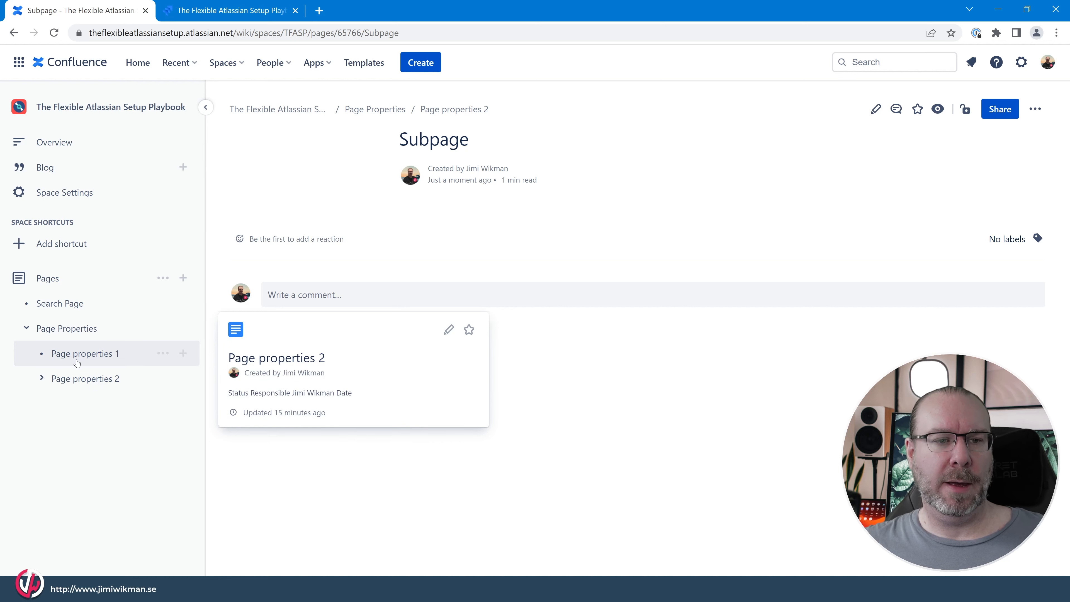
left_click(26, 328)
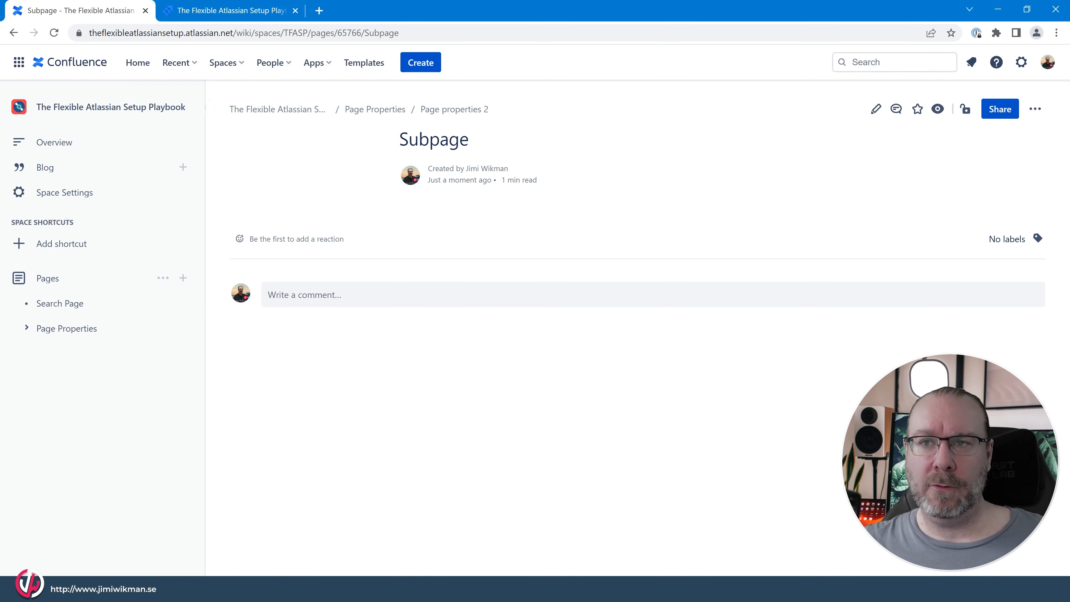
- Look at the global Confluence search suggestions and close them without searching
left_click(852, 62)
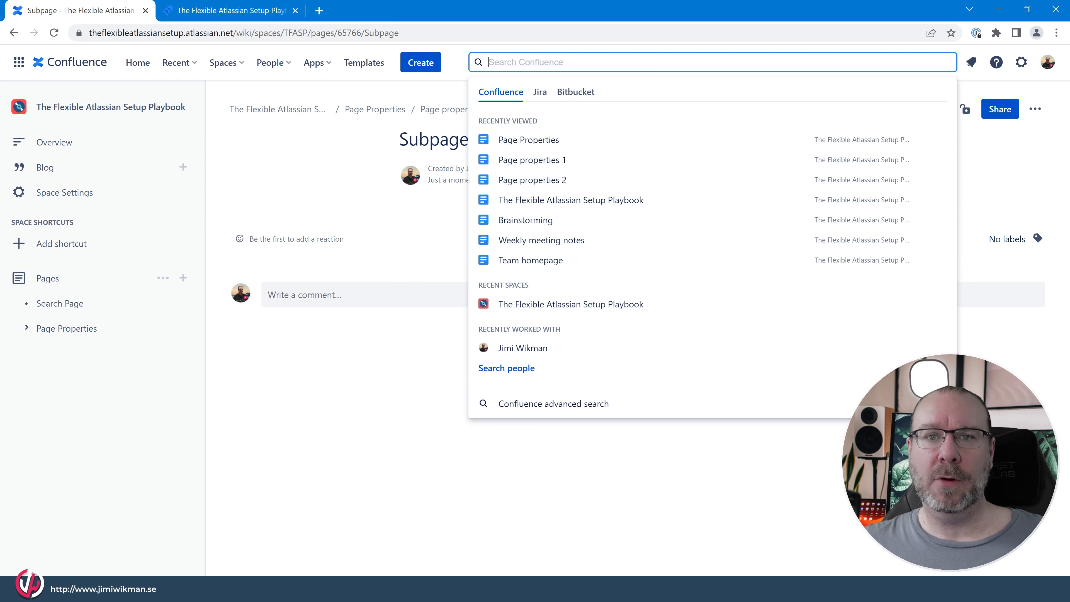
left_click(663, 47)
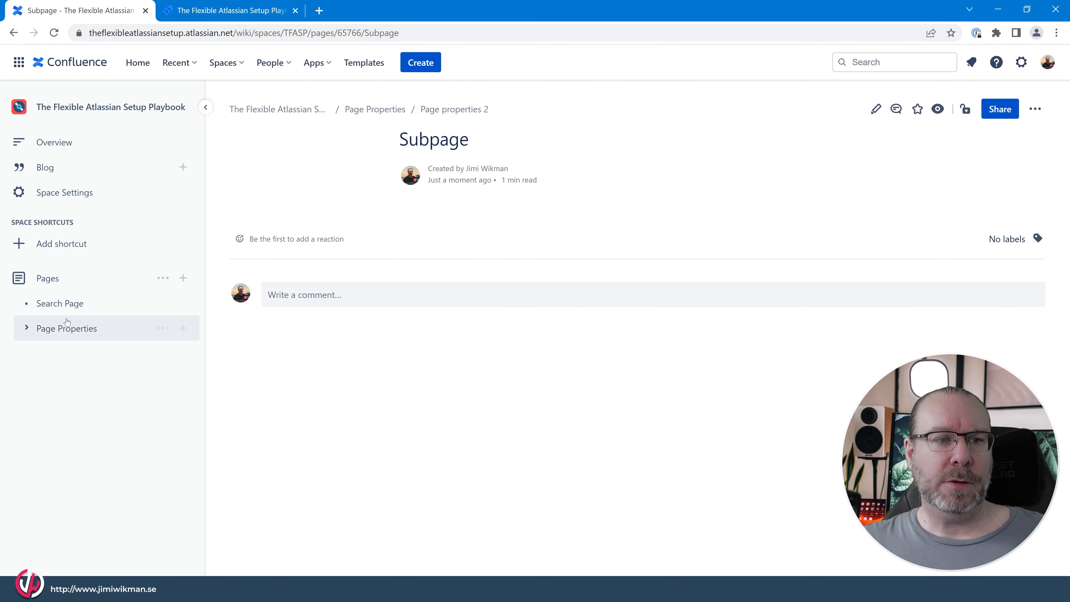
mouse_move(55, 332)
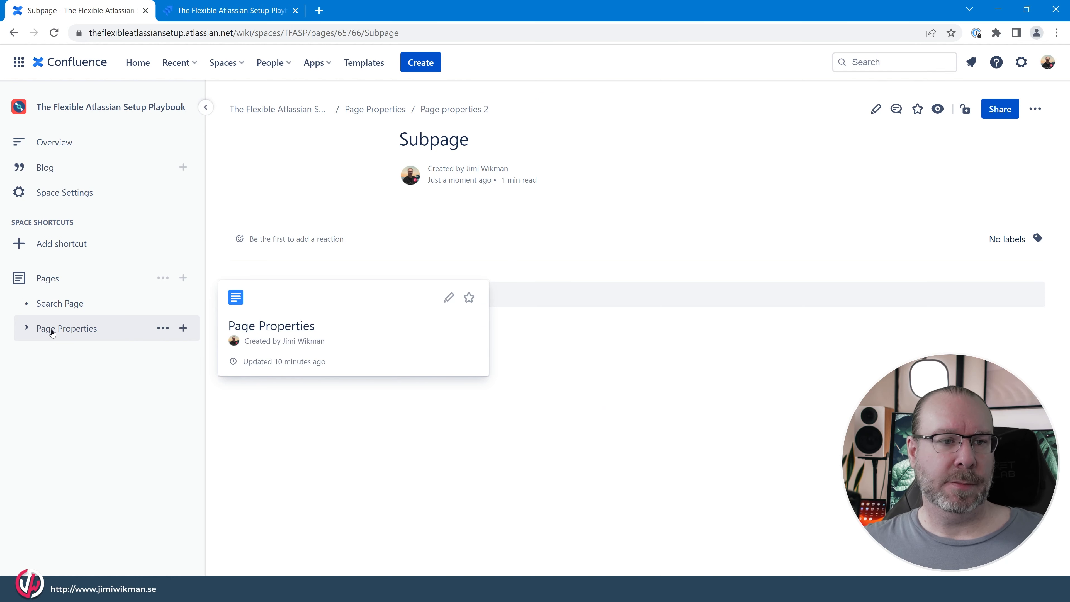
- Open the Search Page for editing
left_click(55, 304)
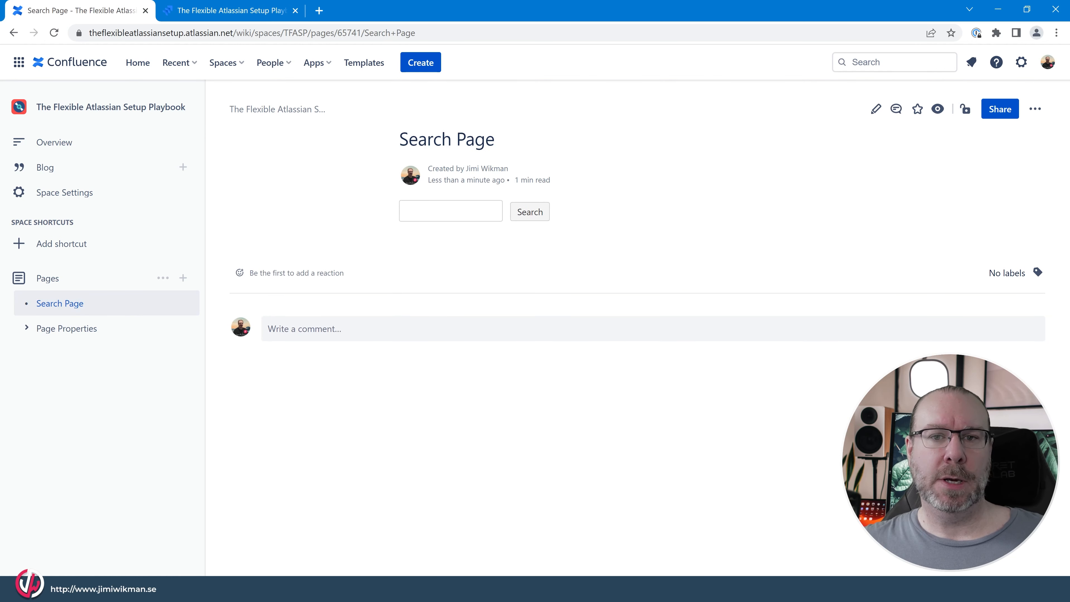
left_click(451, 211)
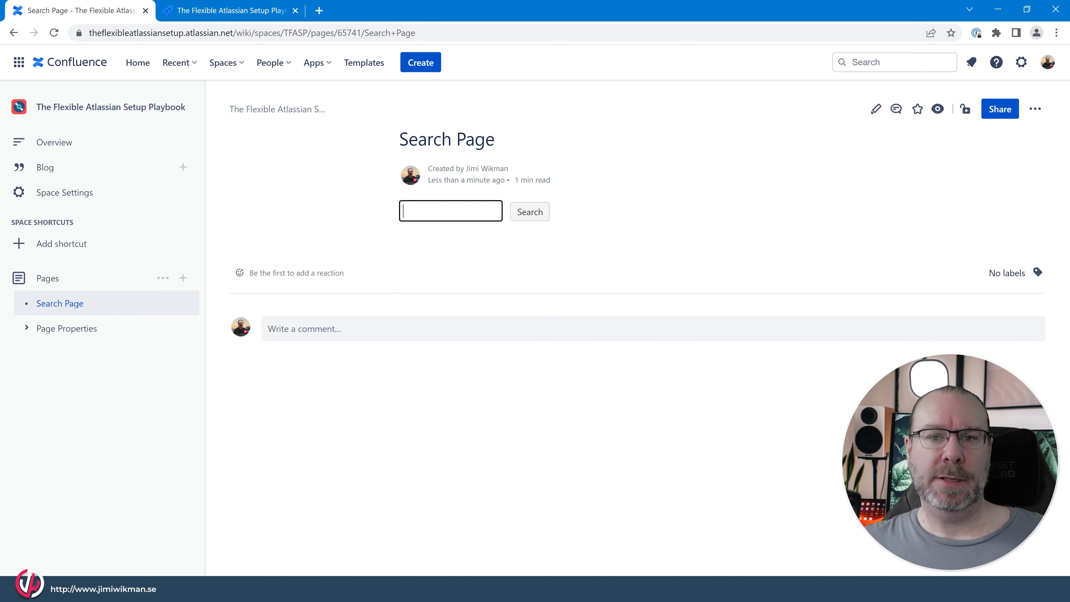
left_click(875, 109)
- Set the Page Tree Search macro's root page name to "page properties"
left_click(351, 213)
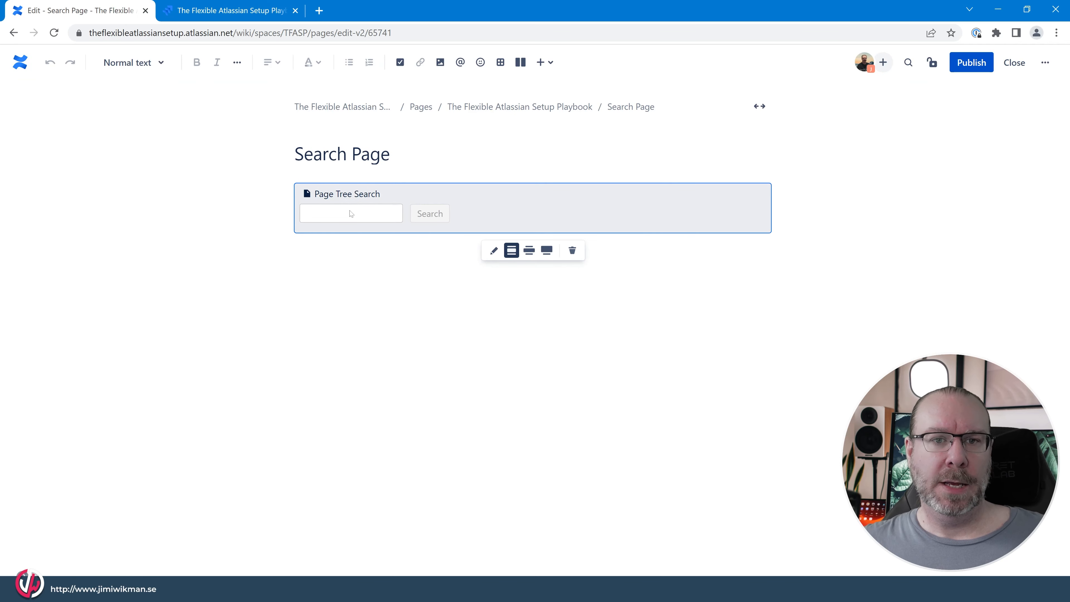
left_click(494, 250)
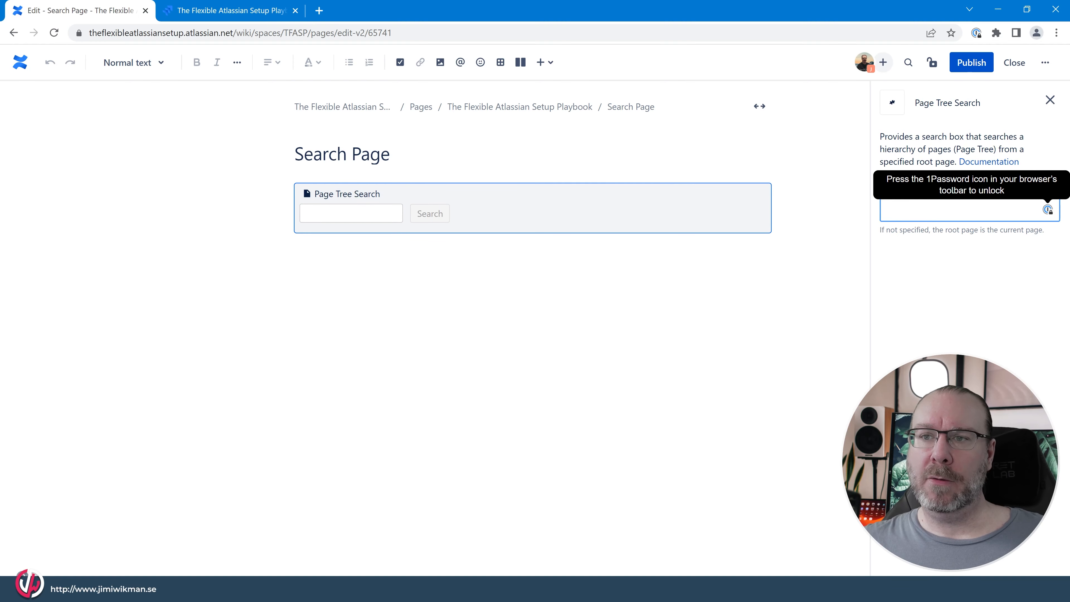
left_click(836, 220)
left_click(703, 204)
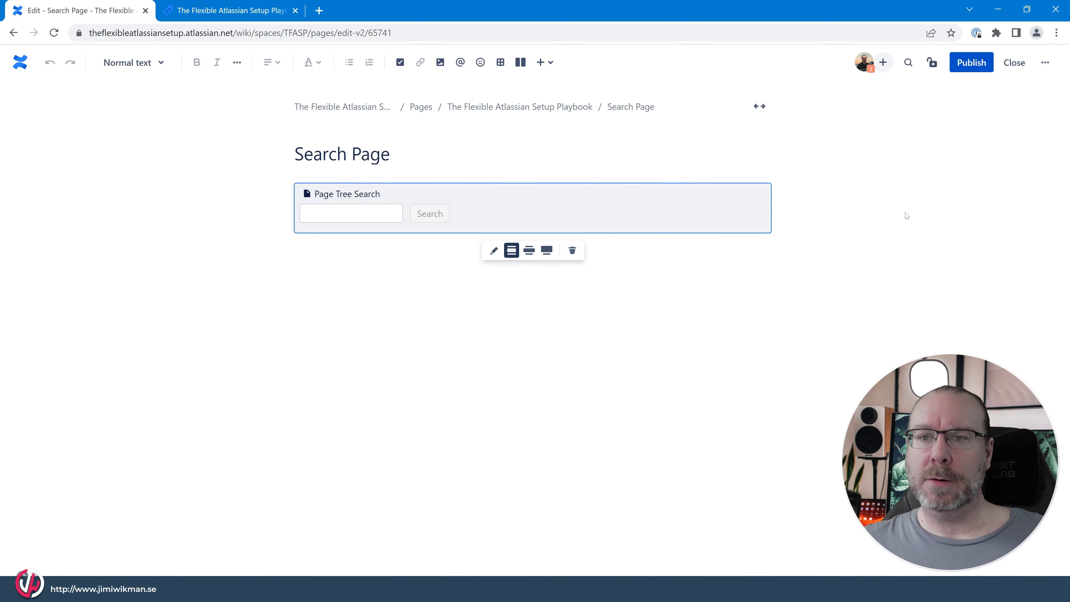
left_click(494, 250)
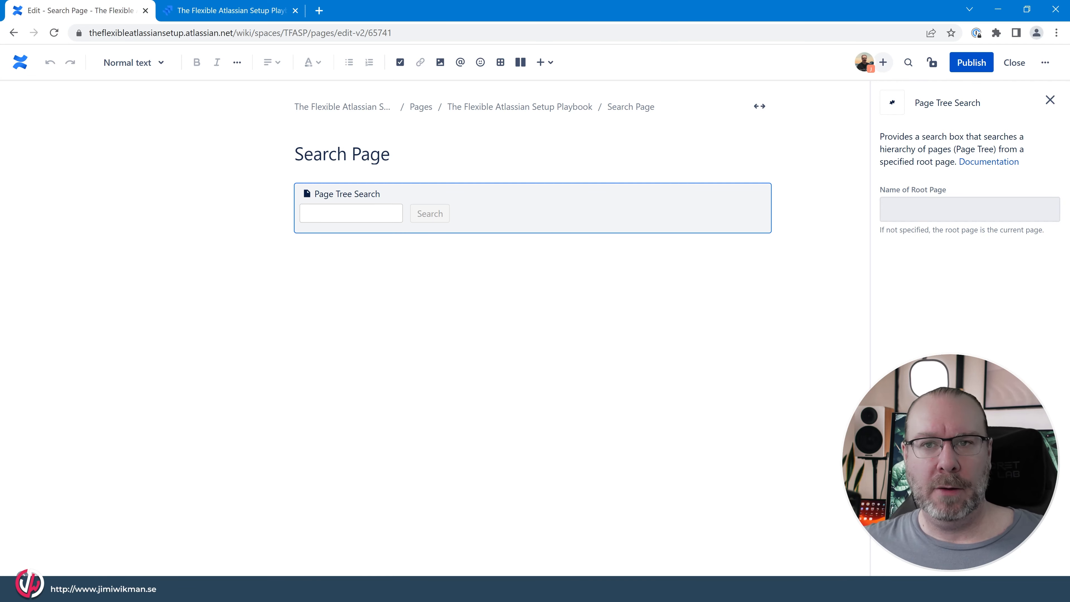
left_click(970, 209)
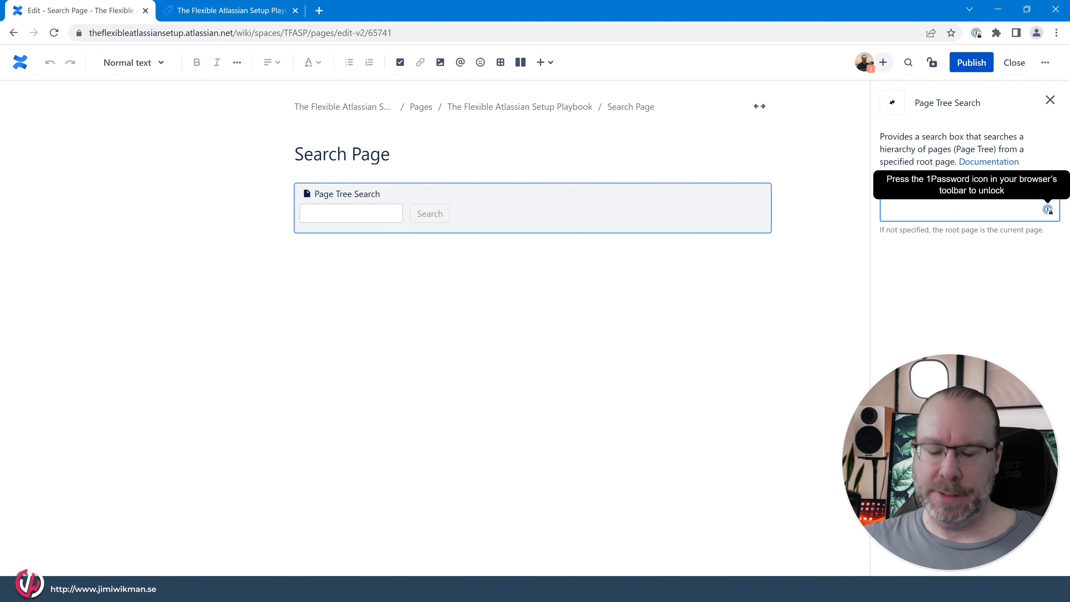
type("pahe")
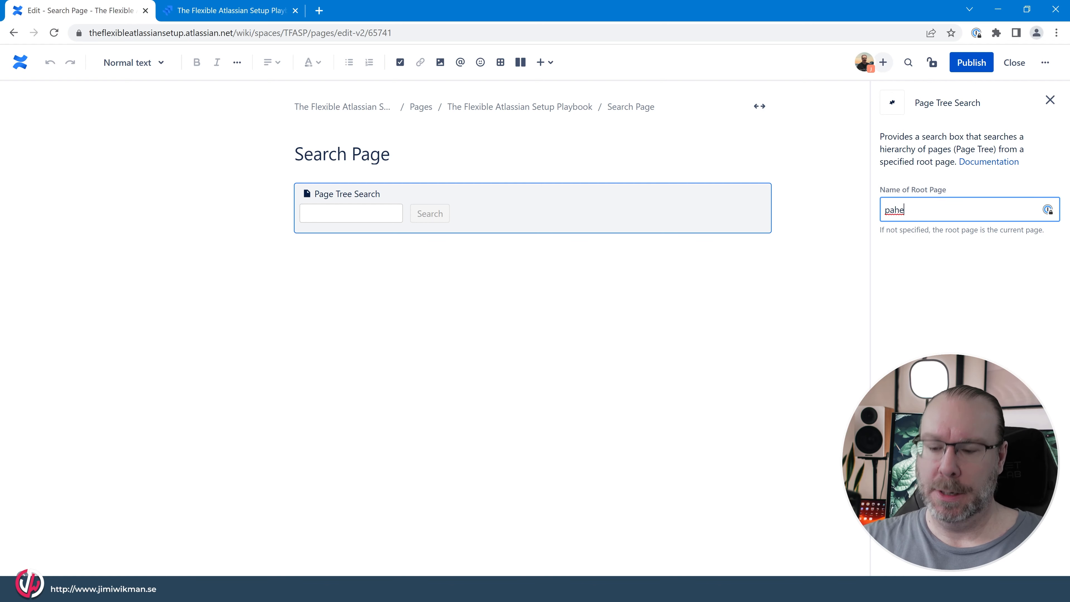
key("BackSpace")
key("BackSpace")
type("ge")
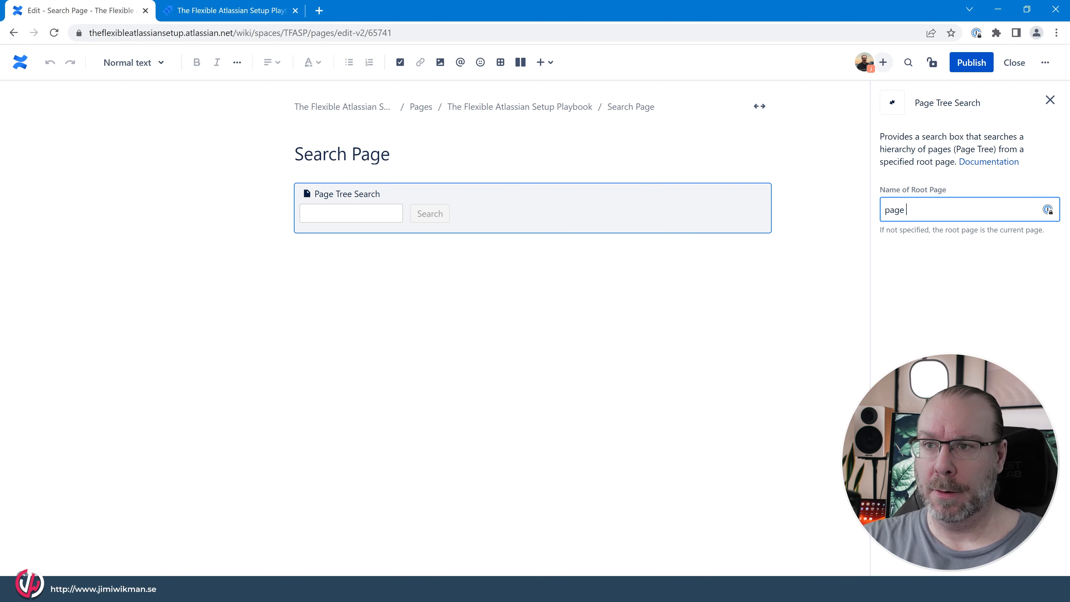
type(" propert")
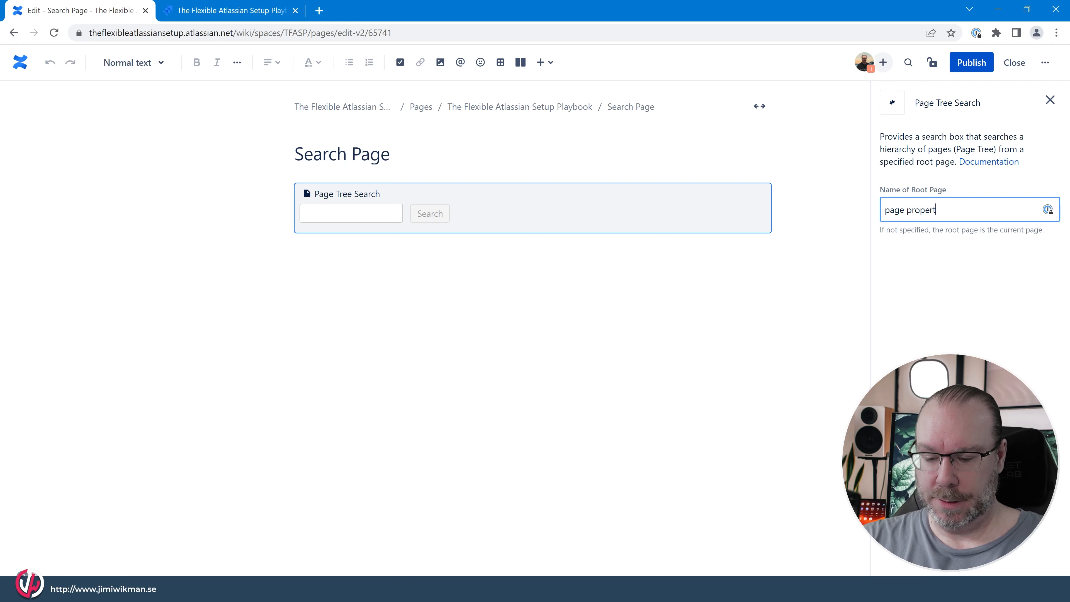
type("ies")
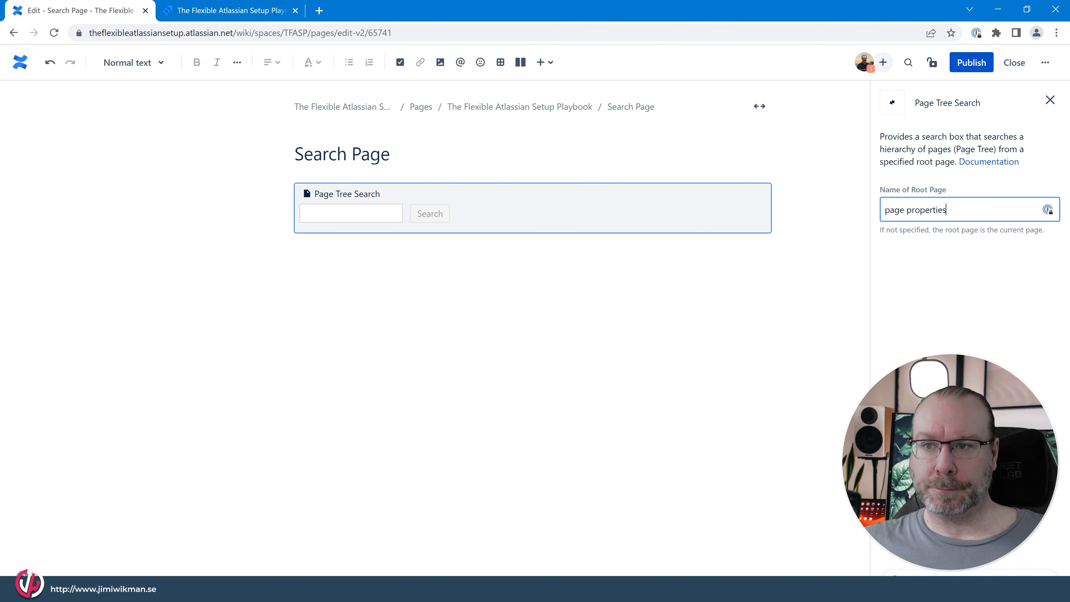
- Finish editing the Page Tree Search macro's root page and publish the Search Page
left_click(499, 221)
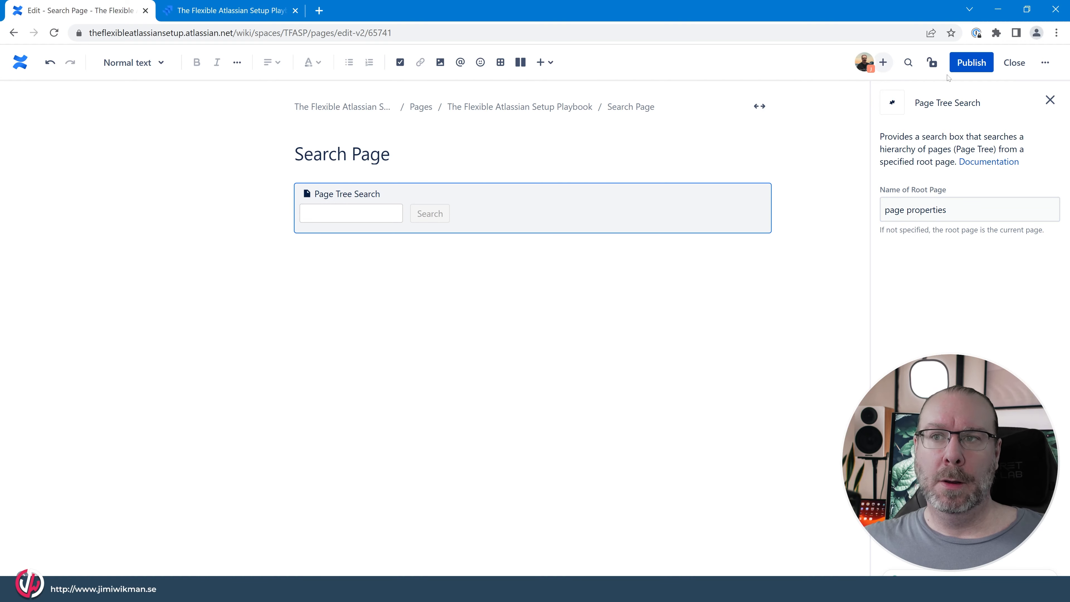
left_click(961, 67)
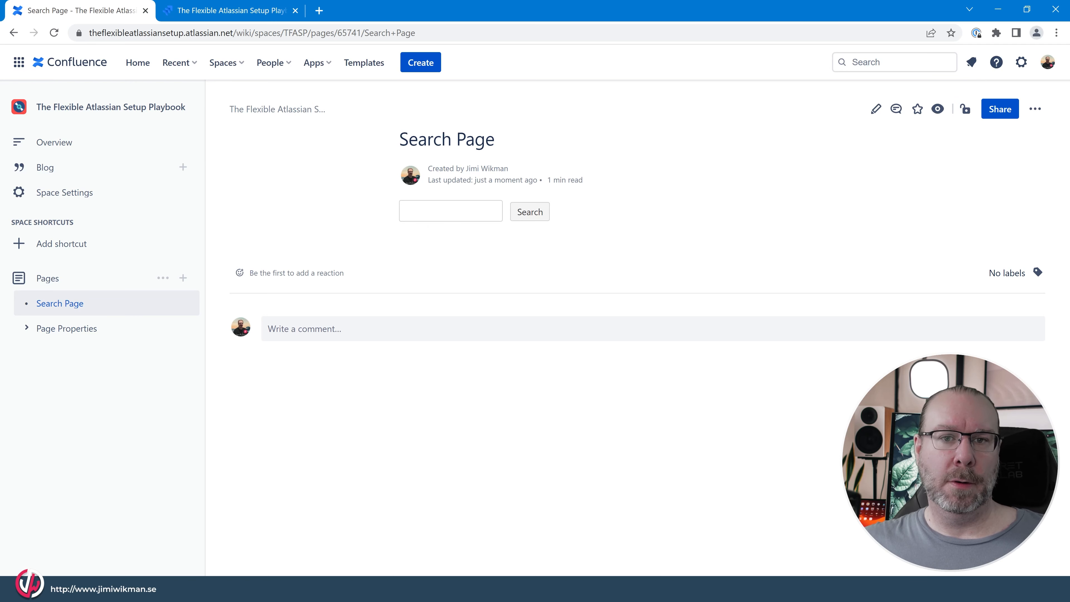
- Expand Page Properties in the page tree and open its child page Page properties 1 to view its content
left_click(450, 210)
left_click(26, 328)
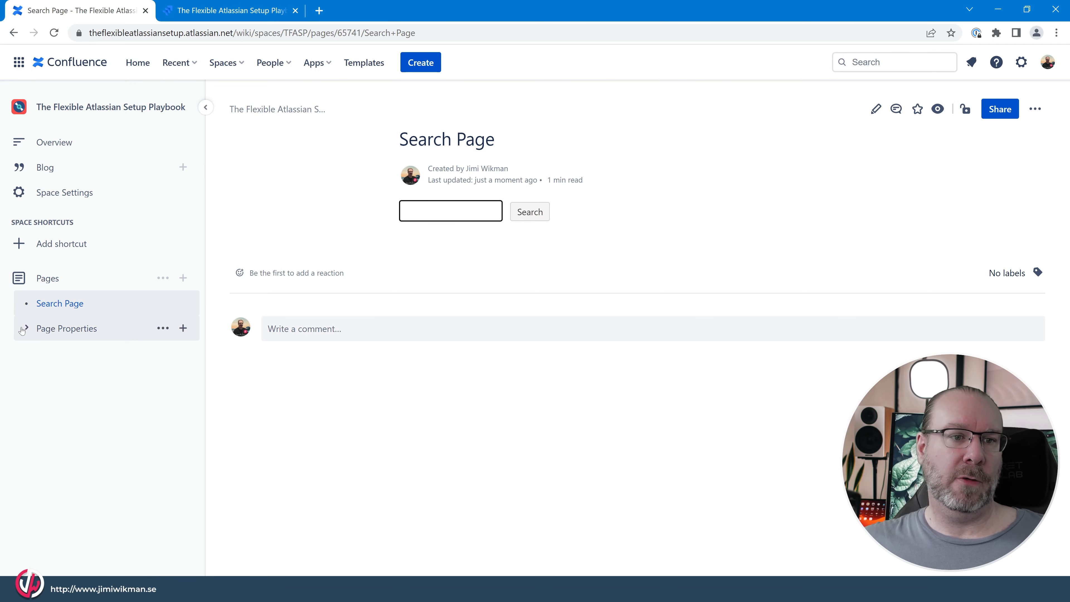
left_click(84, 354)
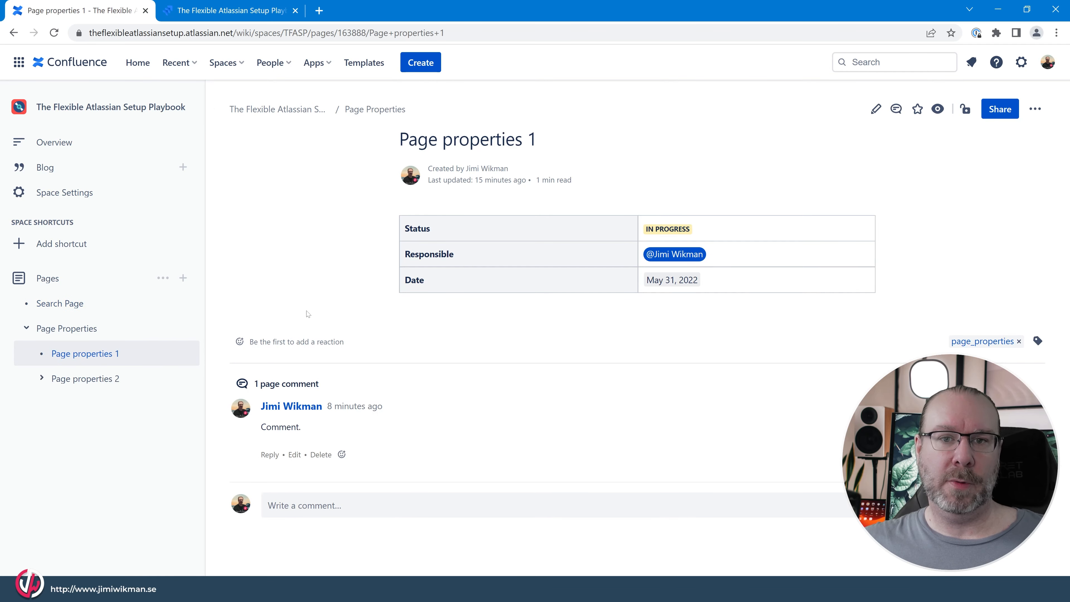
- Return to the Search Page and search the page tree for "status"
left_click(60, 303)
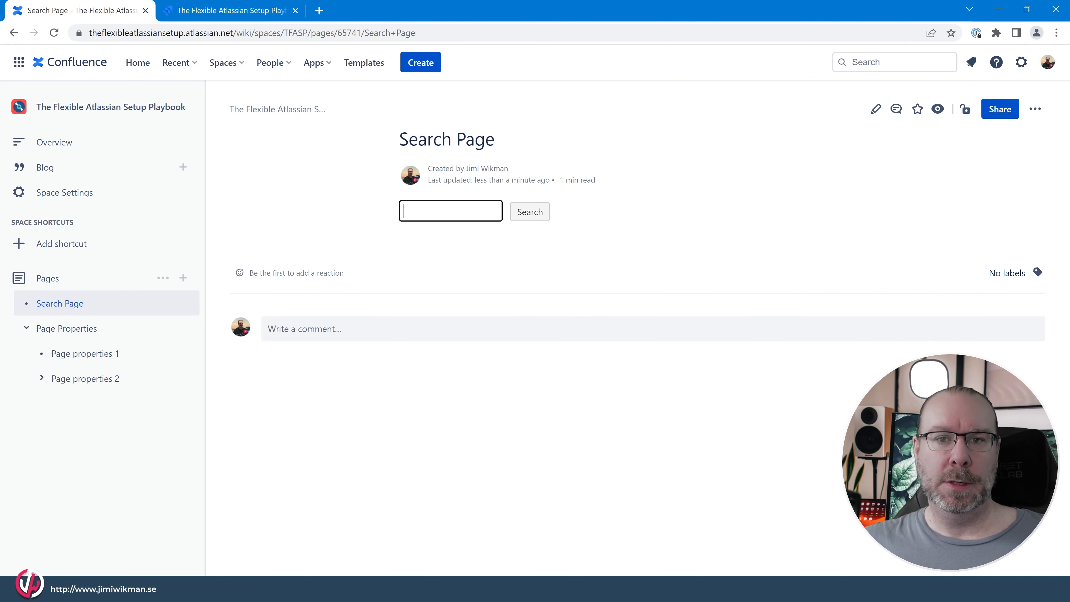
type("status")
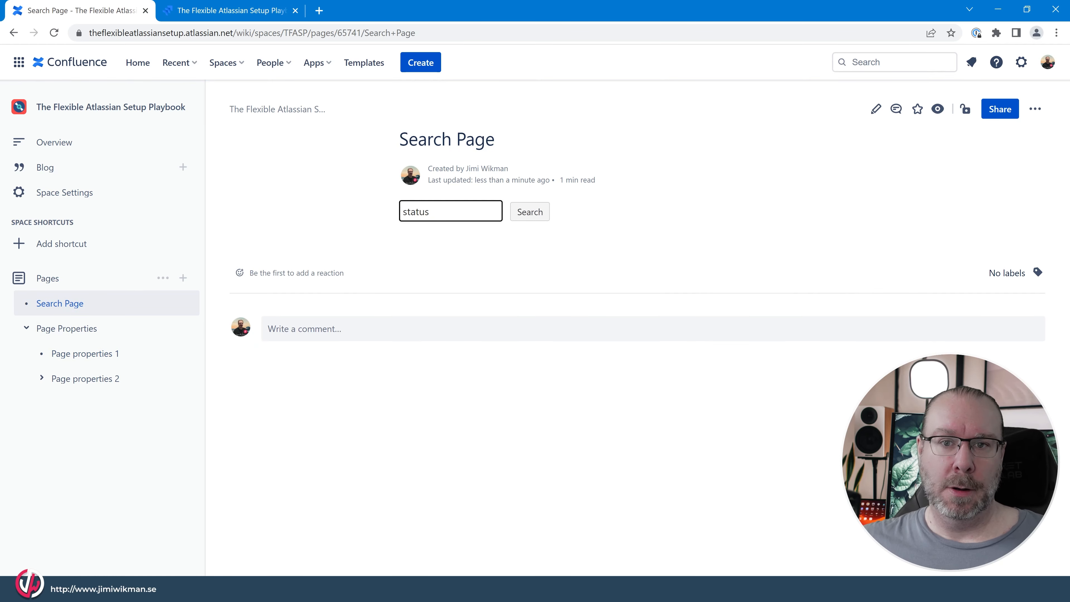
left_click(529, 212)
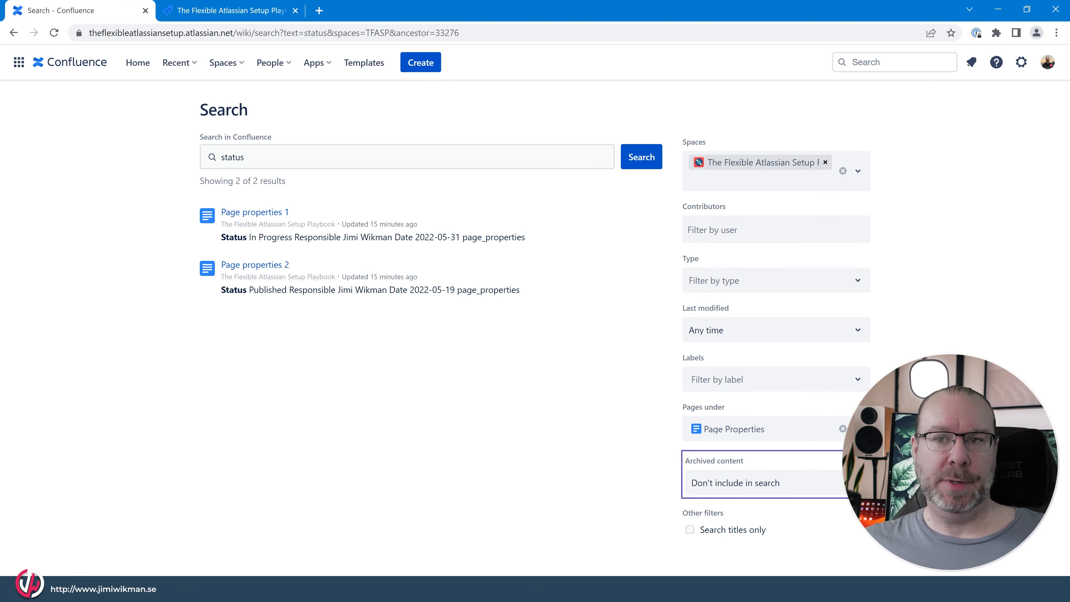
- Look up "page properties" and then "status" in the global search suggestions, and close them without opening a result
left_click(890, 61)
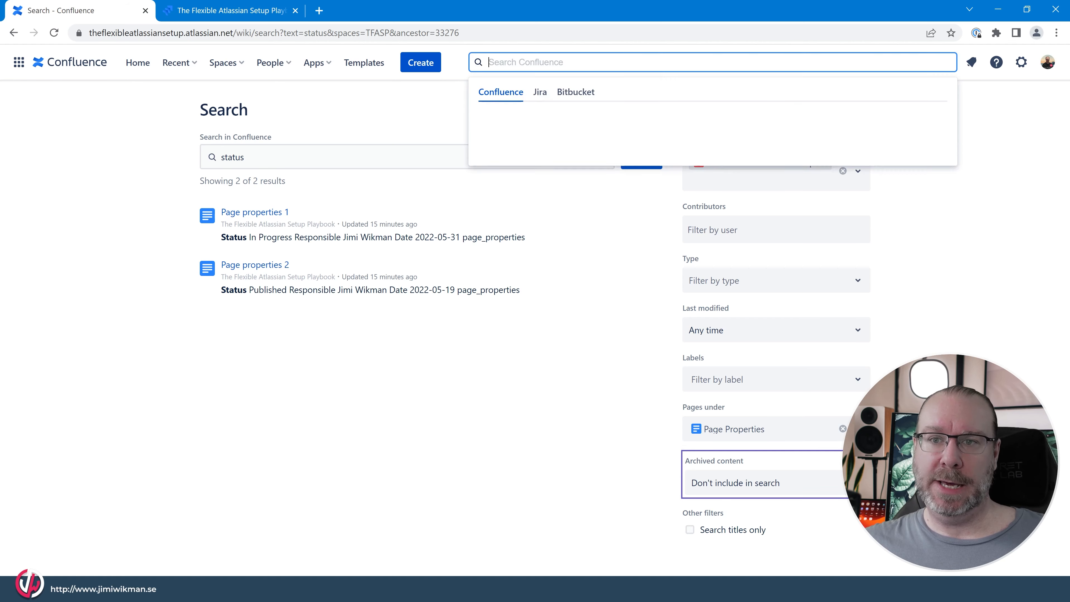
type("page ")
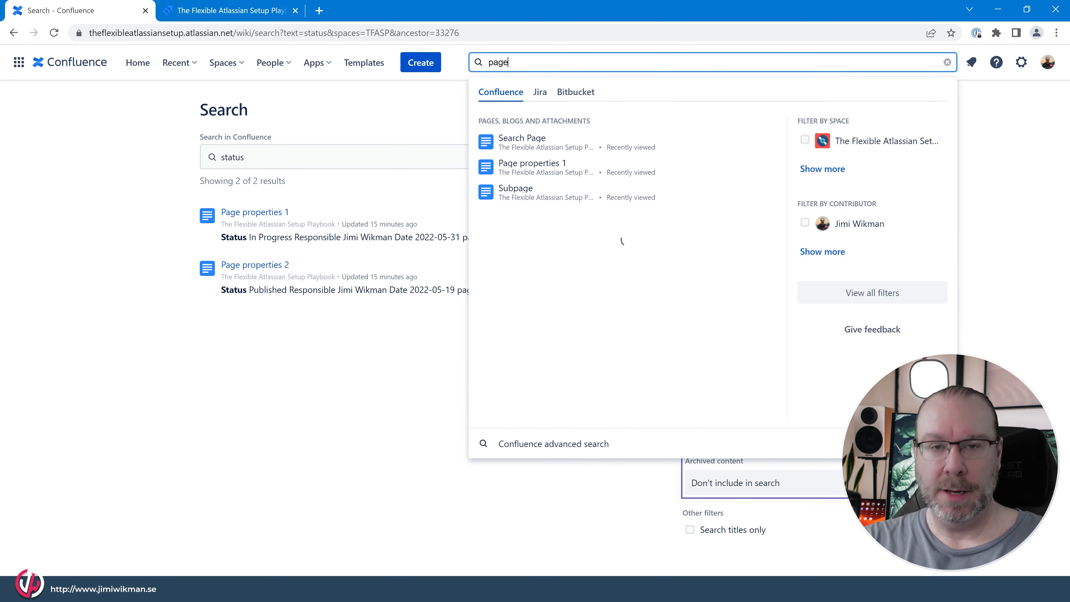
type("pro")
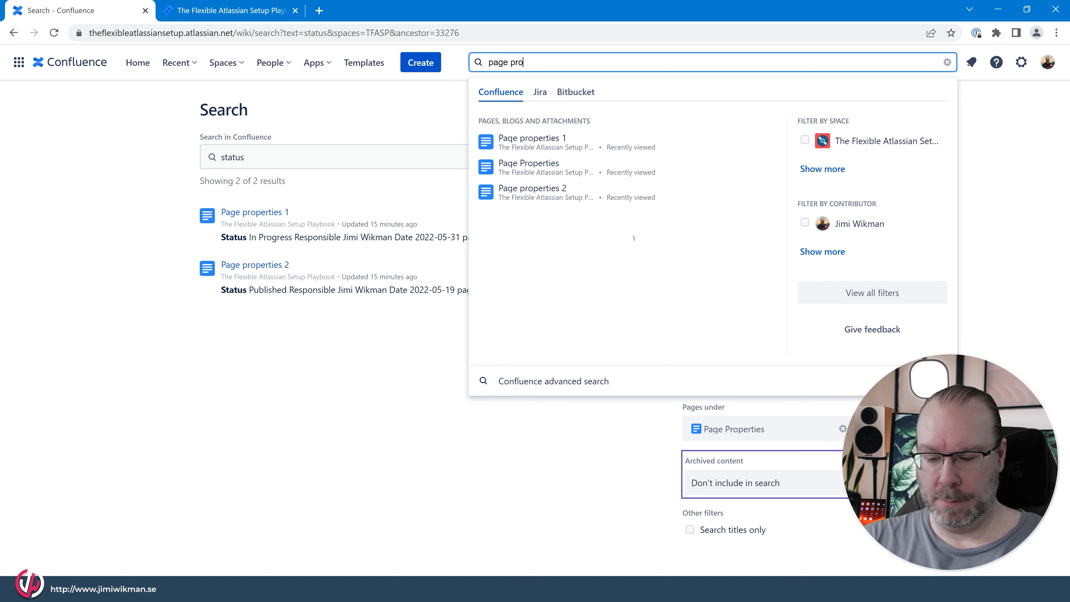
type("perties")
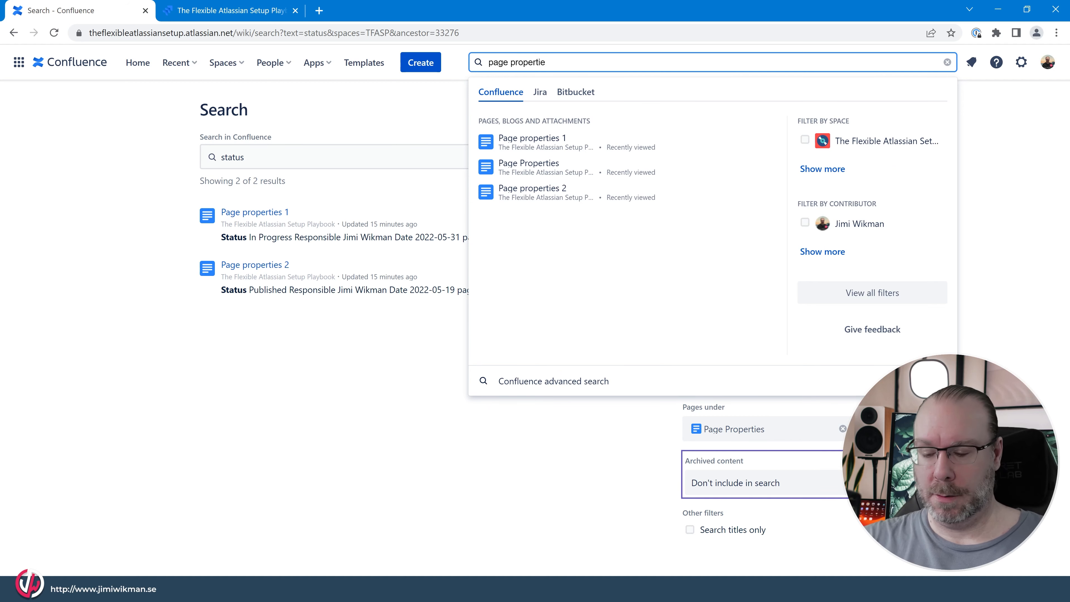
key("BackSpace")
key("BackSpace")
key("BackSpace")
key("BackSpace")
key("BackSpace")
key("BackSpace")
key("BackSpace")
key("BackSpace")
key("BackSpace")
key("BackSpace")
key("BackSpace")
key("BackSpace")
key("BackSpace")
key("BackSpace")
key("BackSpace")
type("status")
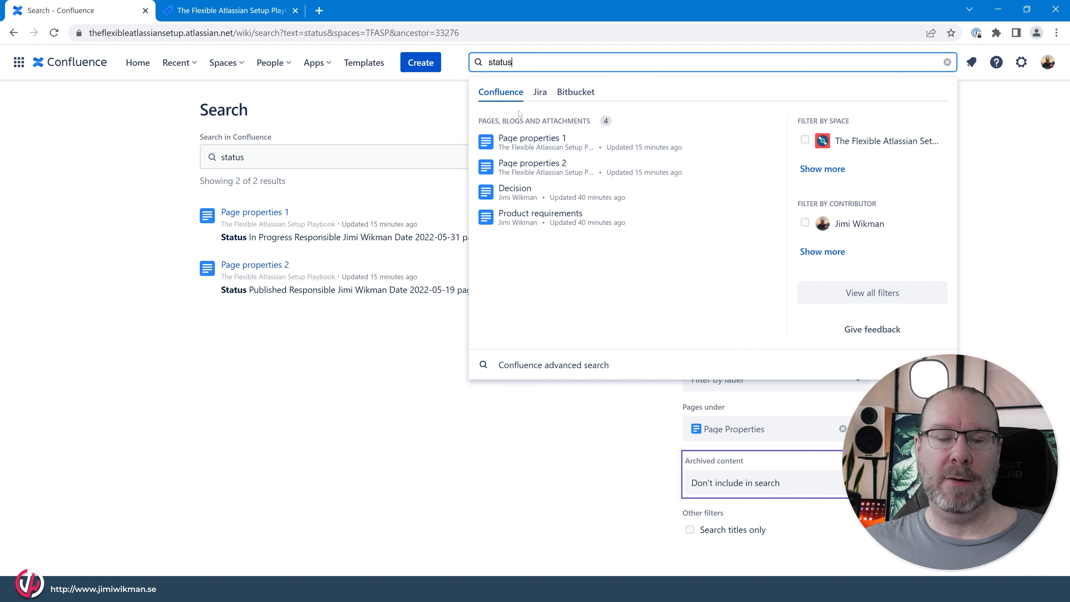
left_click(417, 113)
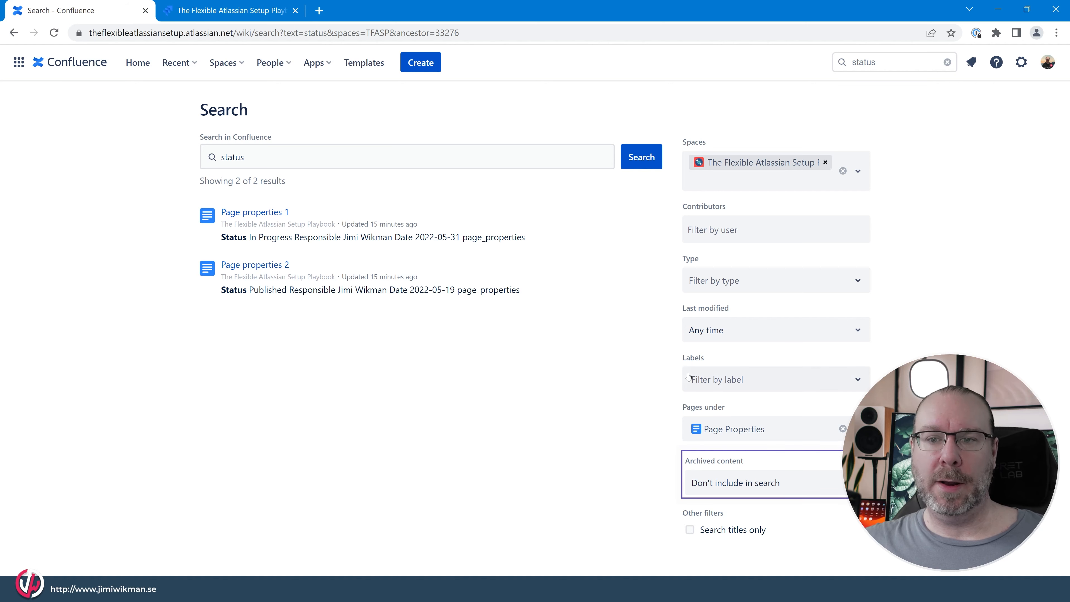
- Look at the choices of the "Pages under" search filter and return to the Search Page
left_click(780, 421)
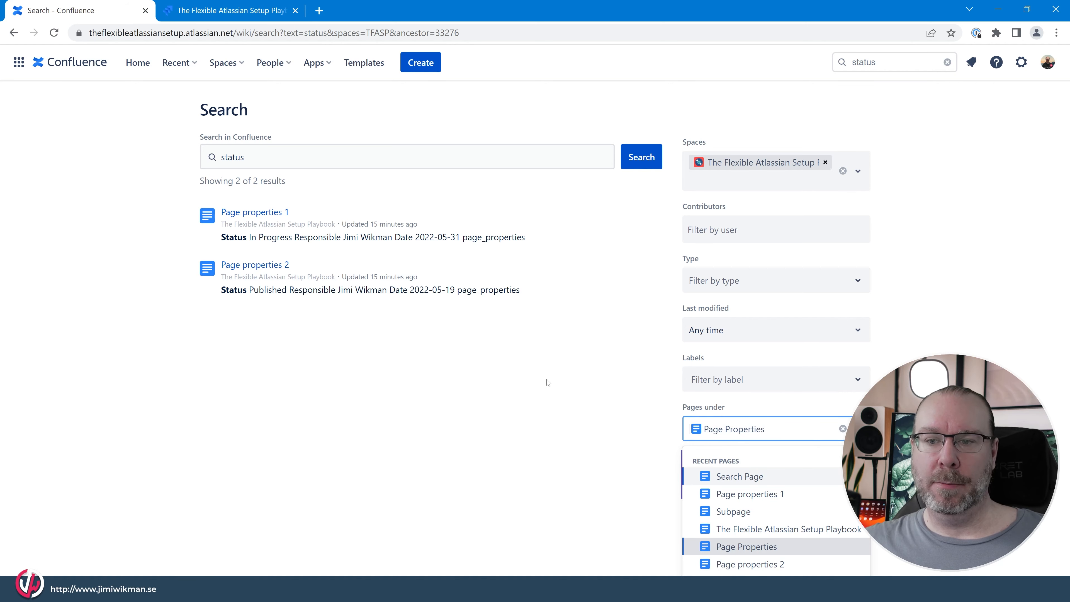
left_click(402, 348)
key("alt+Left")
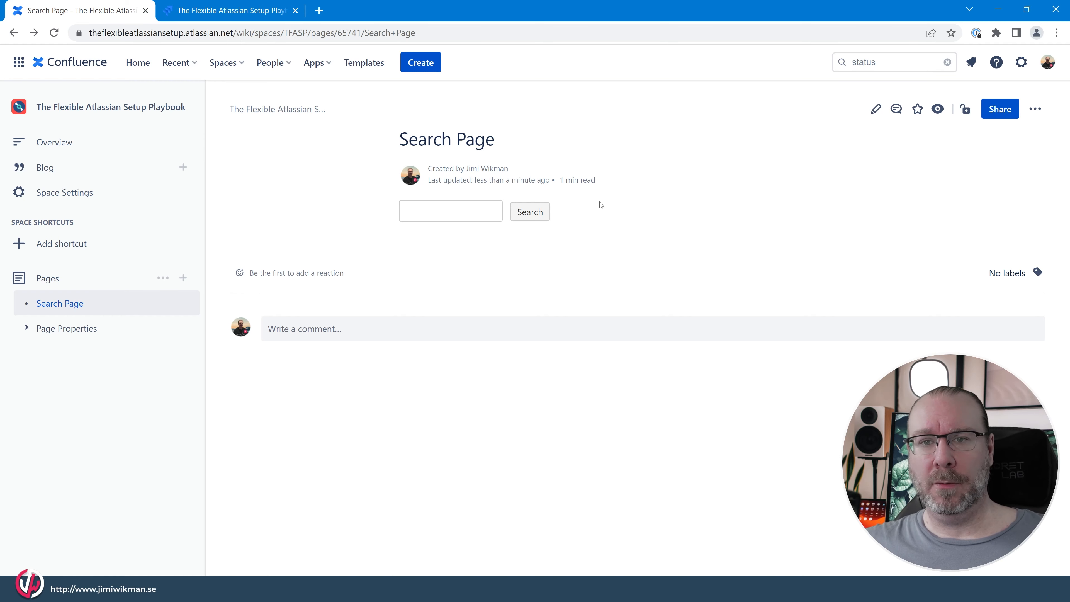
- Open the Search Page for editing and insert a Livesearch macro below the Page Tree Search macro
left_click(869, 113)
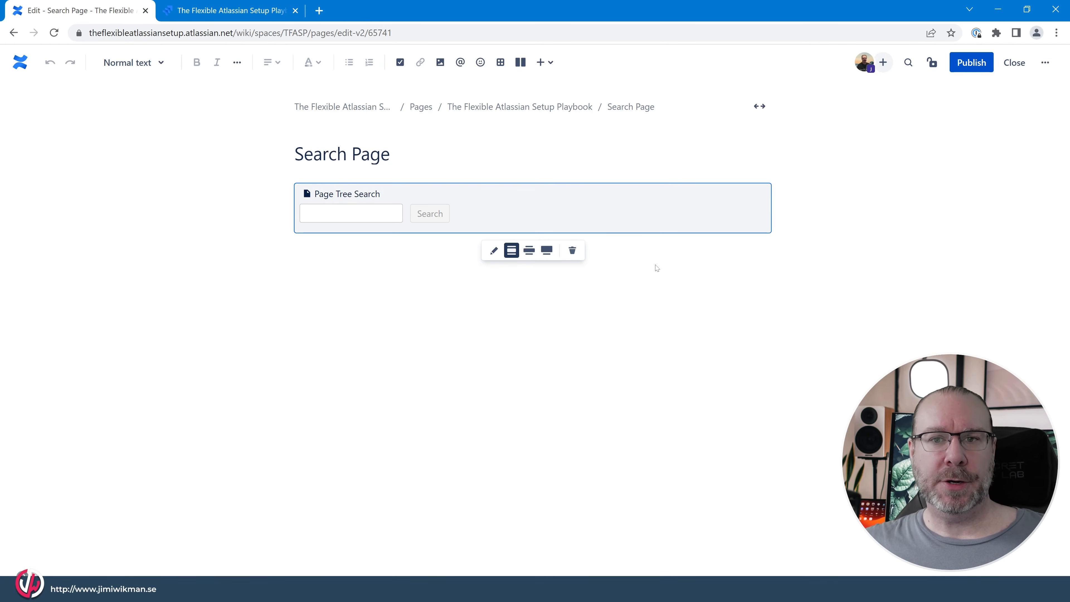
left_click(409, 272)
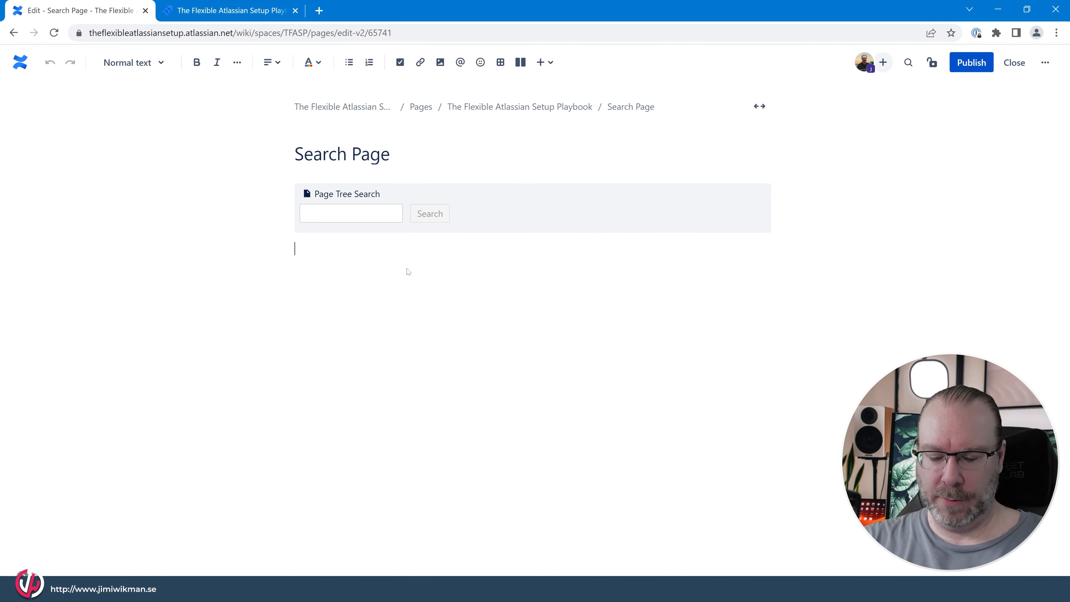
type("/search")
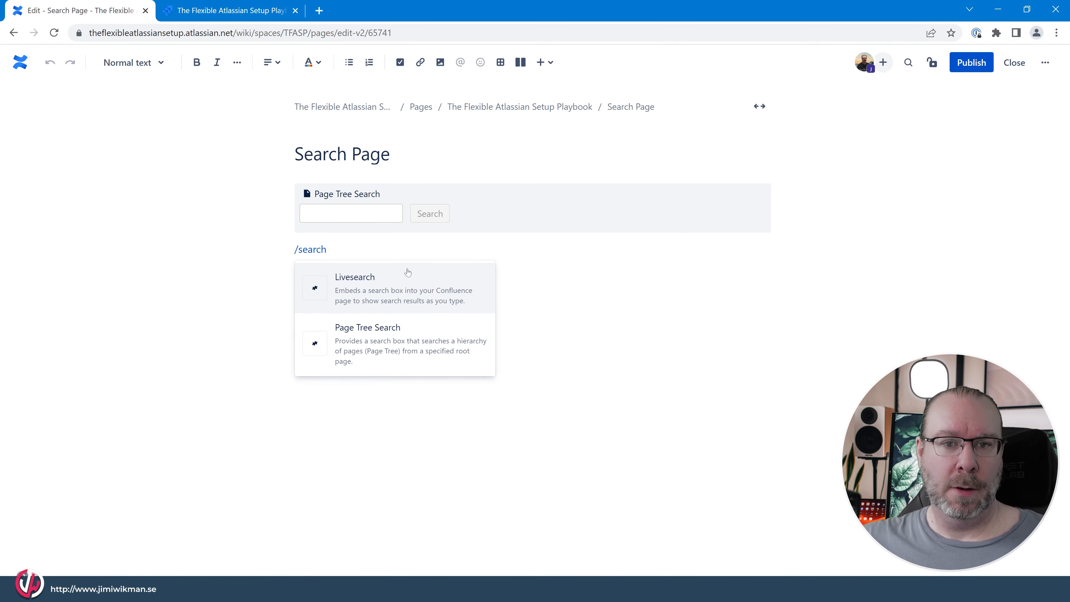
left_click(408, 301)
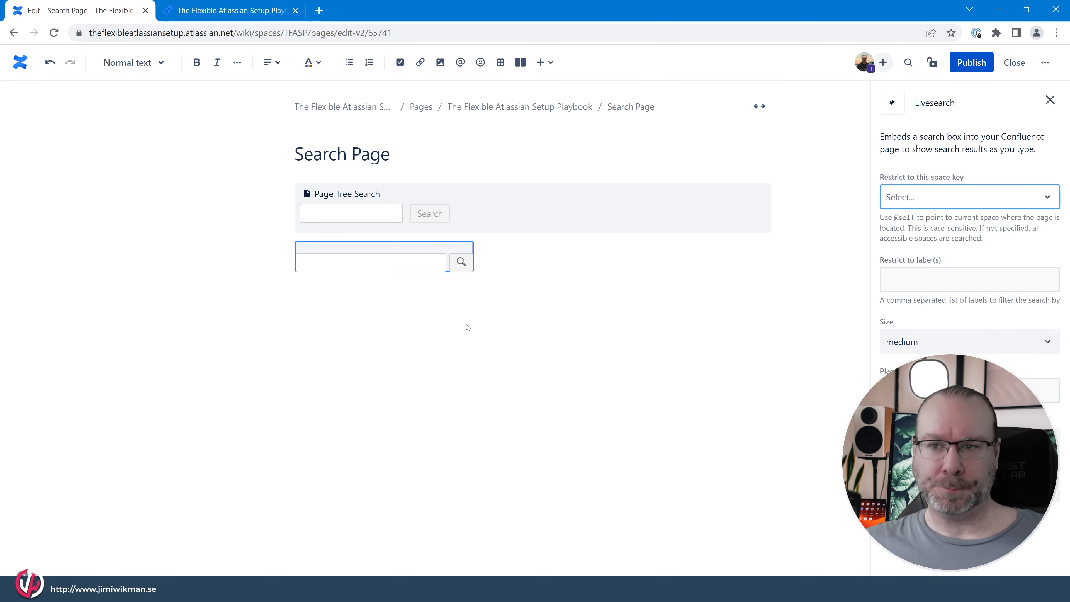
left_click(423, 252)
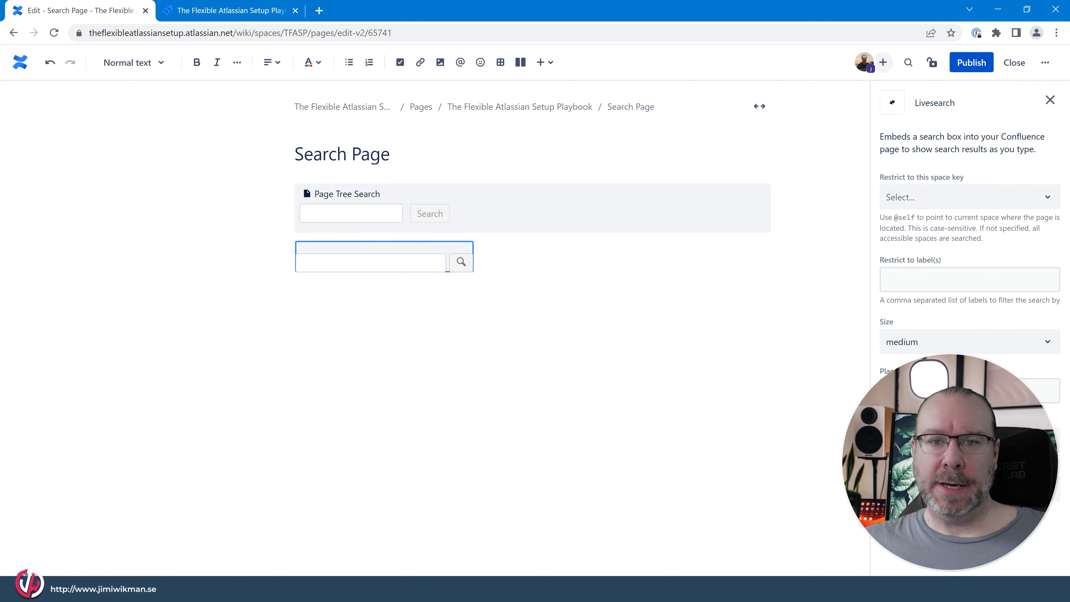
left_click(952, 201)
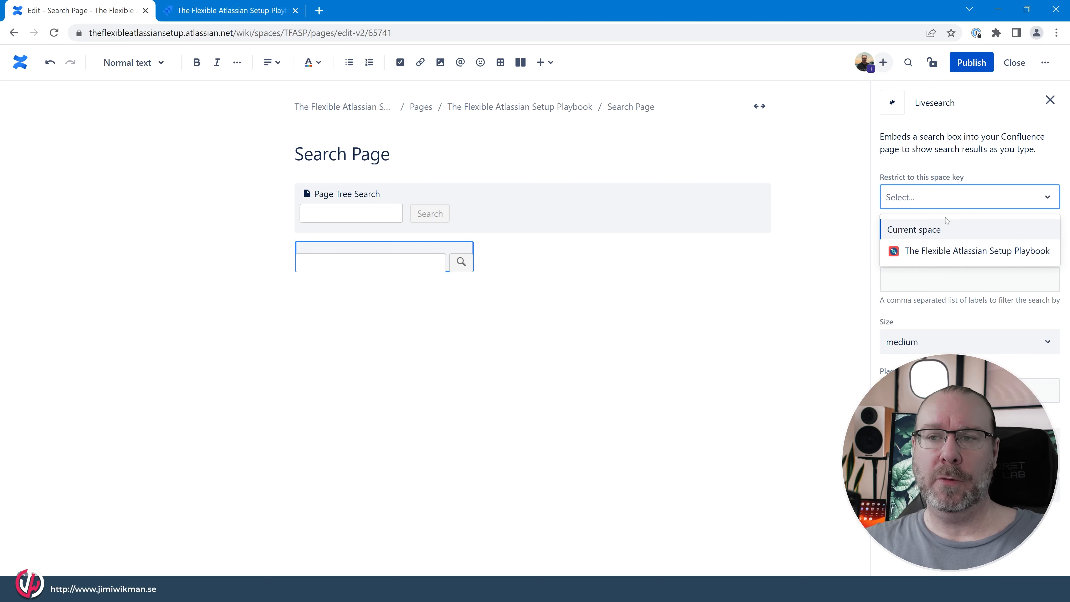
left_click(383, 214)
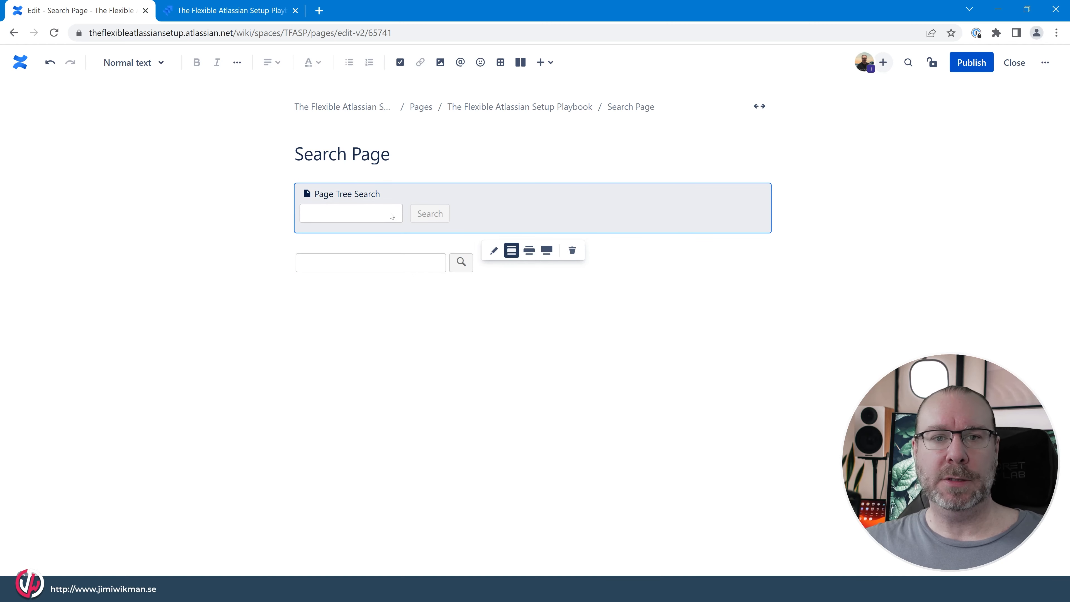
- Restrict the Livesearch macro to the space The Flexible Atlassian Setup Playbook
left_click(431, 269)
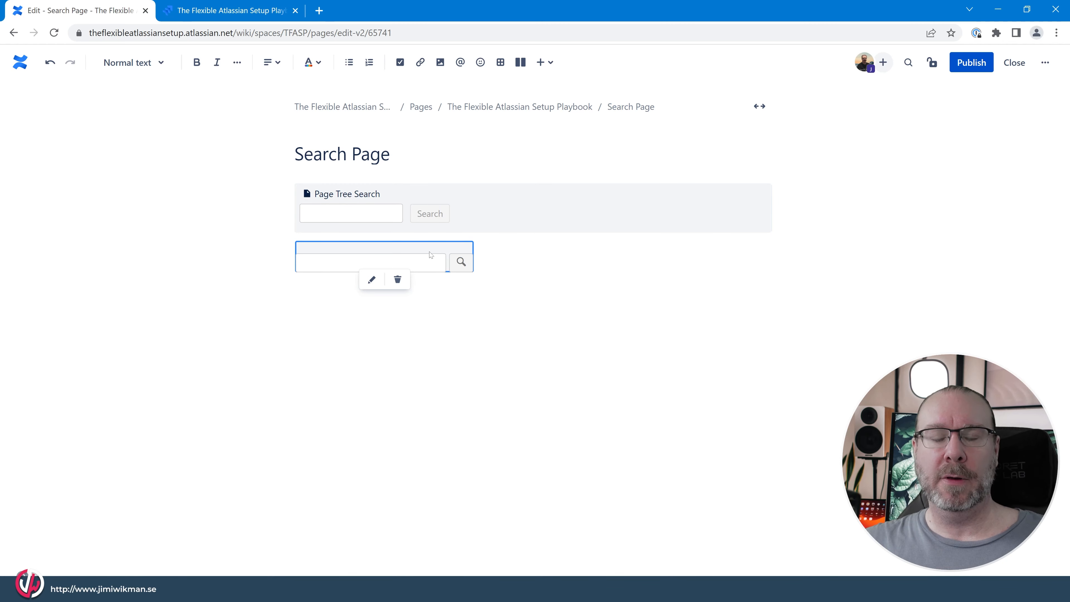
left_click(371, 280)
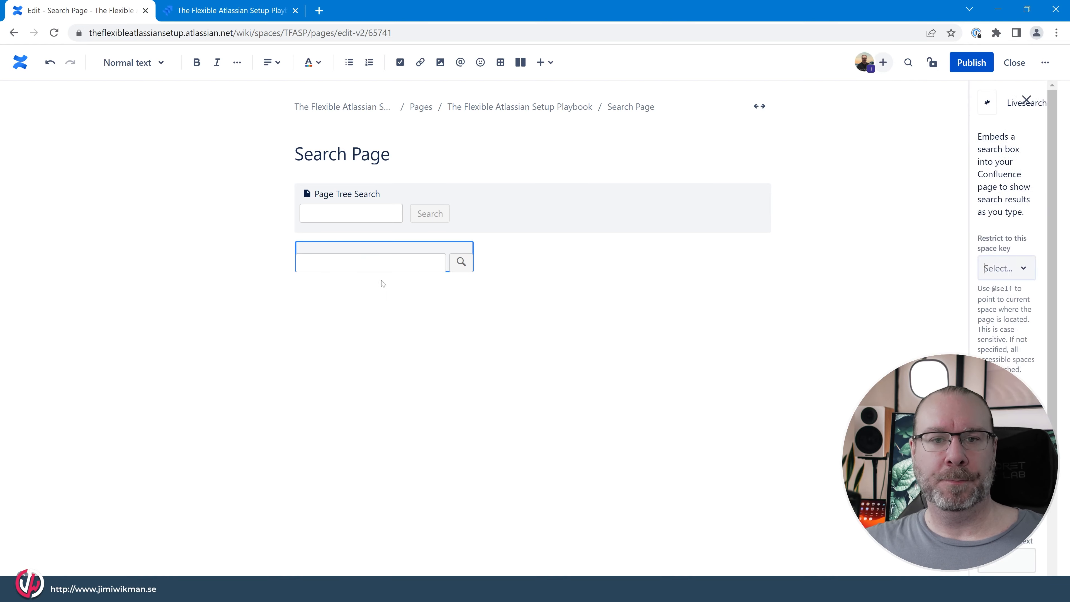
left_click(939, 206)
left_click(939, 251)
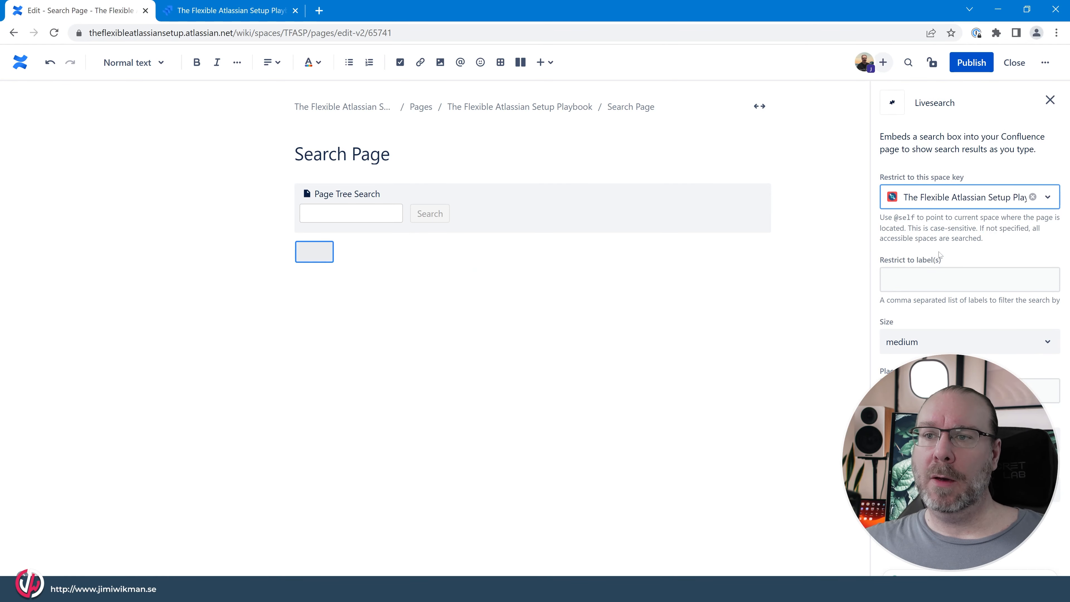
- Restrict the Livesearch macro to the label page_properties
key("Tab")
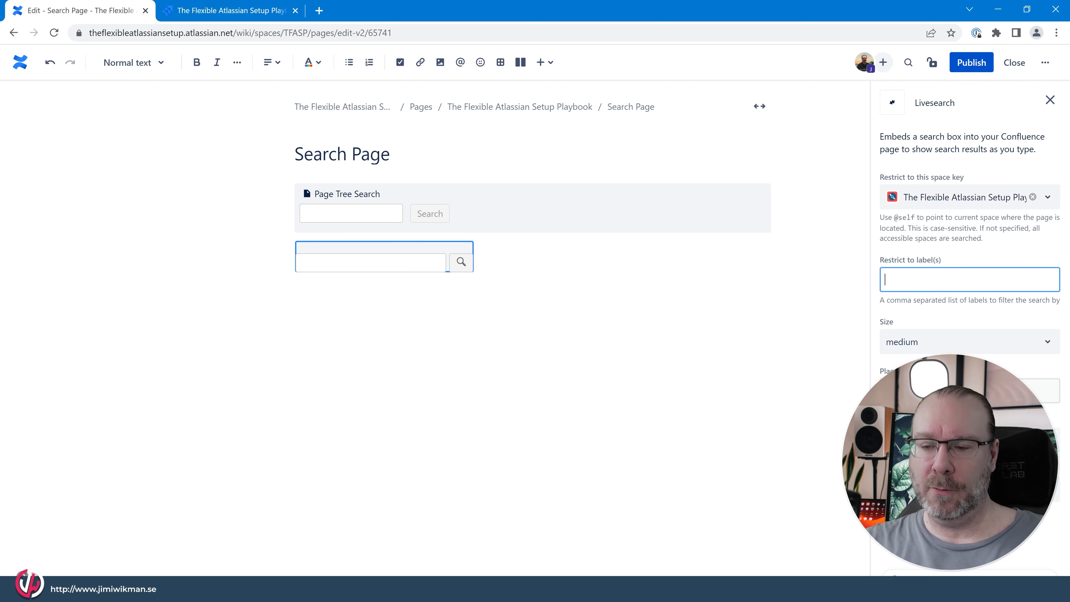
type("page_")
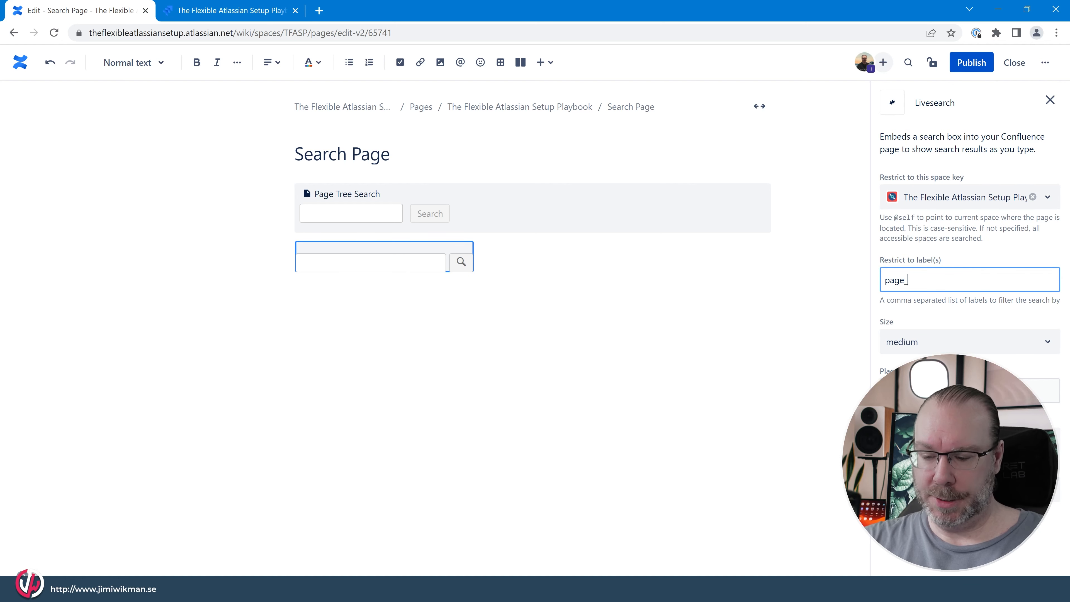
type("properties")
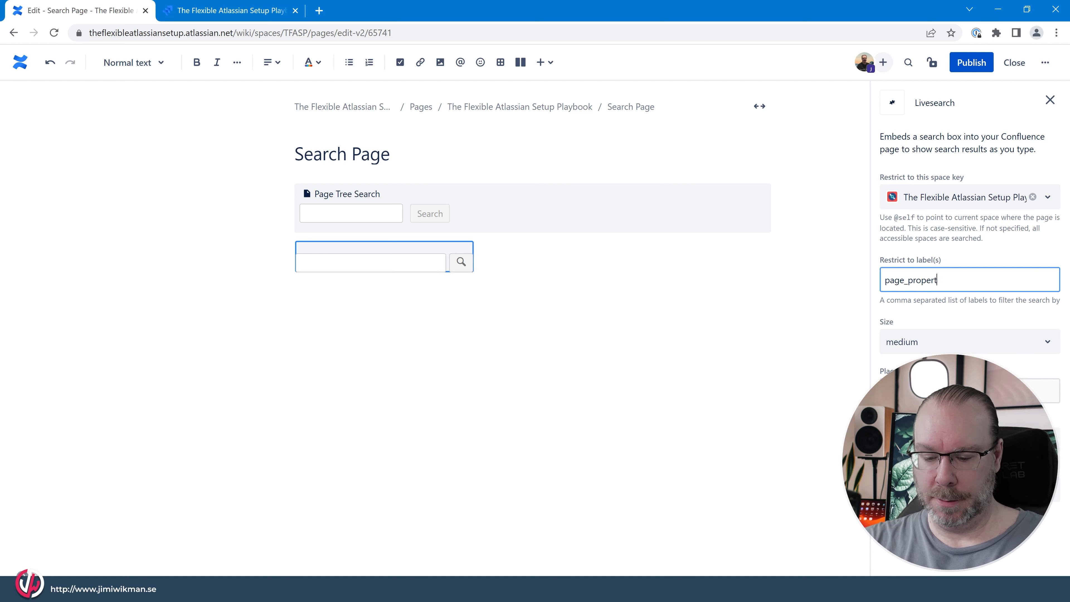
- Set the Livesearch box size to large and switch the Search Page to full width
left_click(929, 344)
left_click(931, 394)
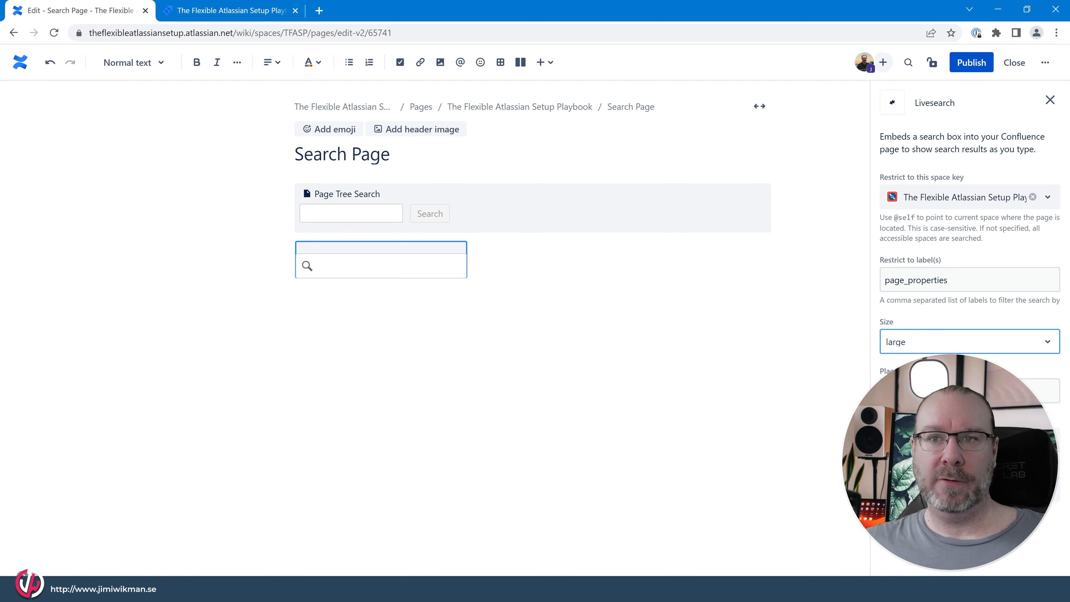
left_click(760, 106)
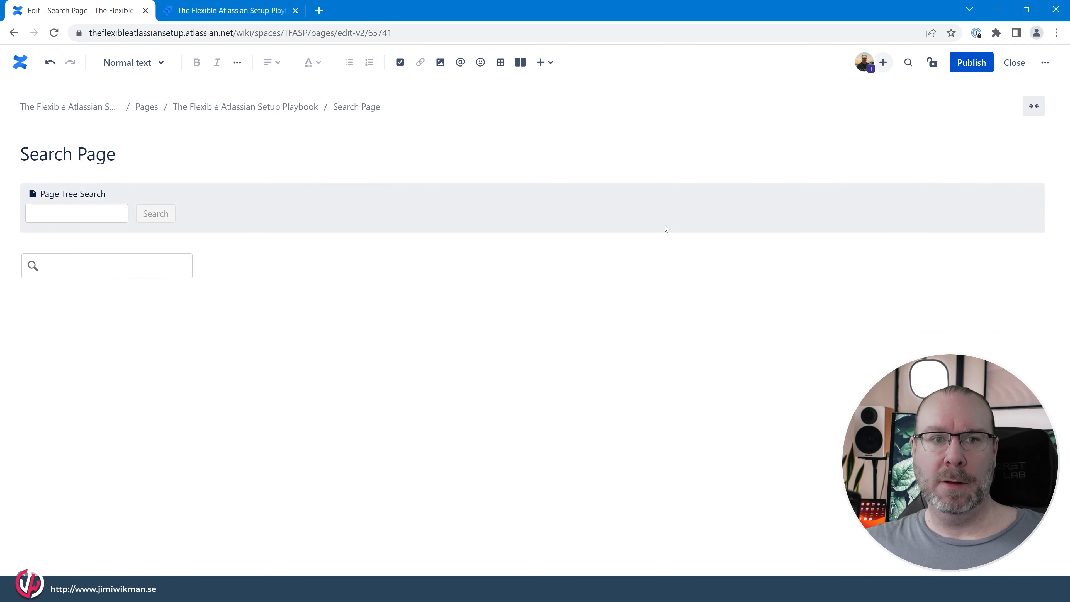
- Reopen the Livesearch macro's settings and enter "Seach for Page Properties" as its placeholder text
left_click(185, 287)
left_click(169, 247)
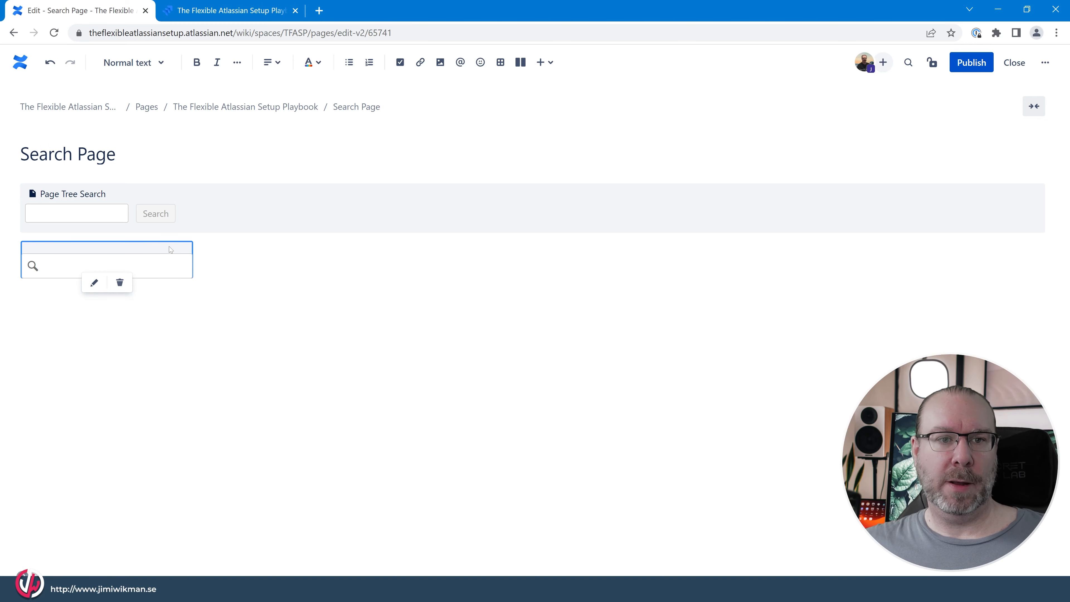
left_click(94, 282)
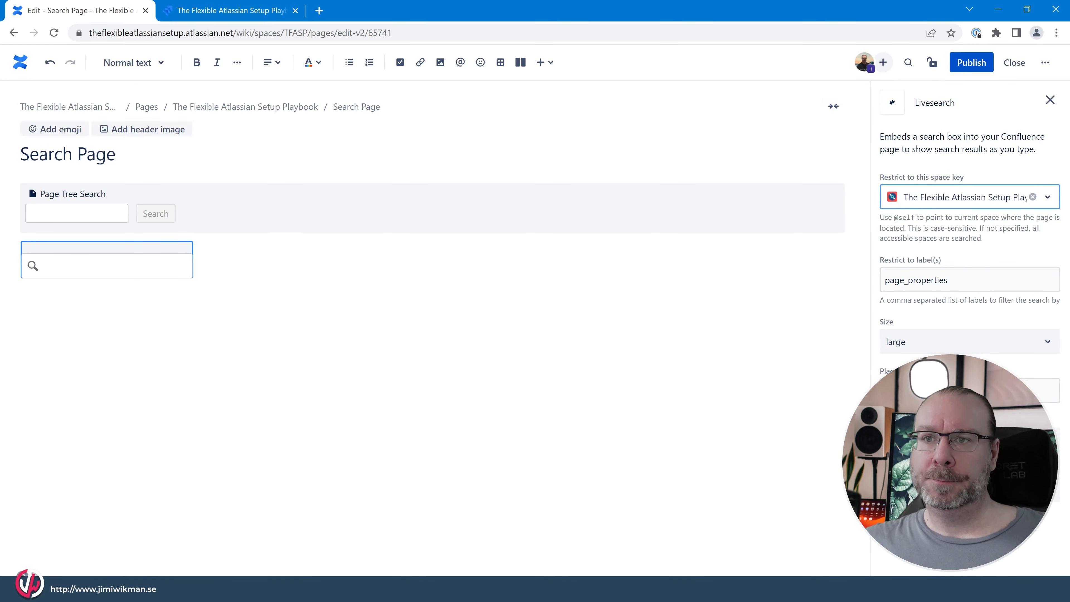
left_click(944, 391)
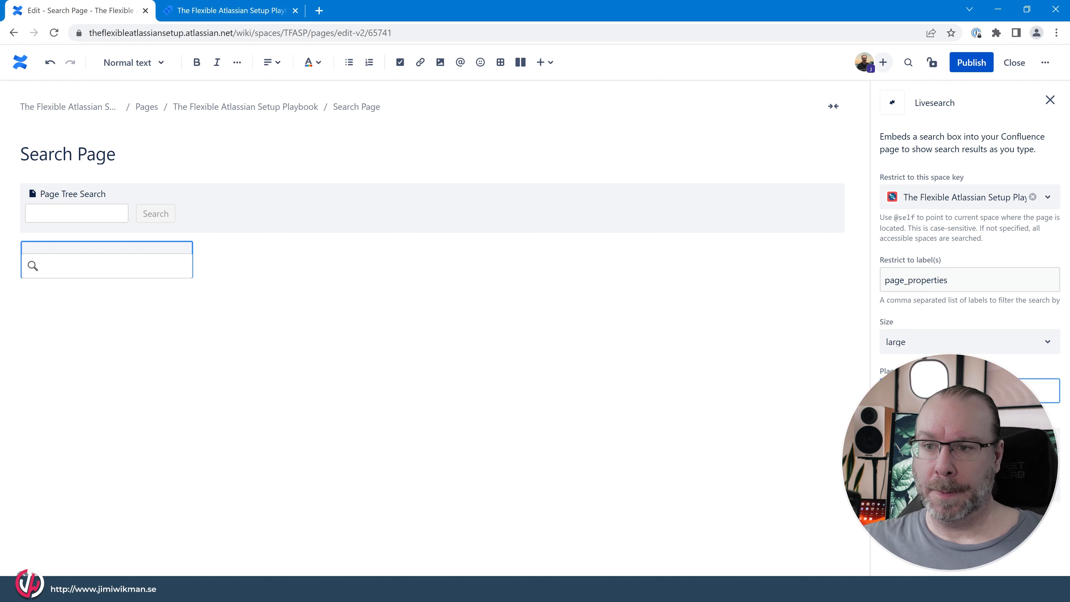
- Choose which type of content the Livesearch macro searches for
left_click(970, 440)
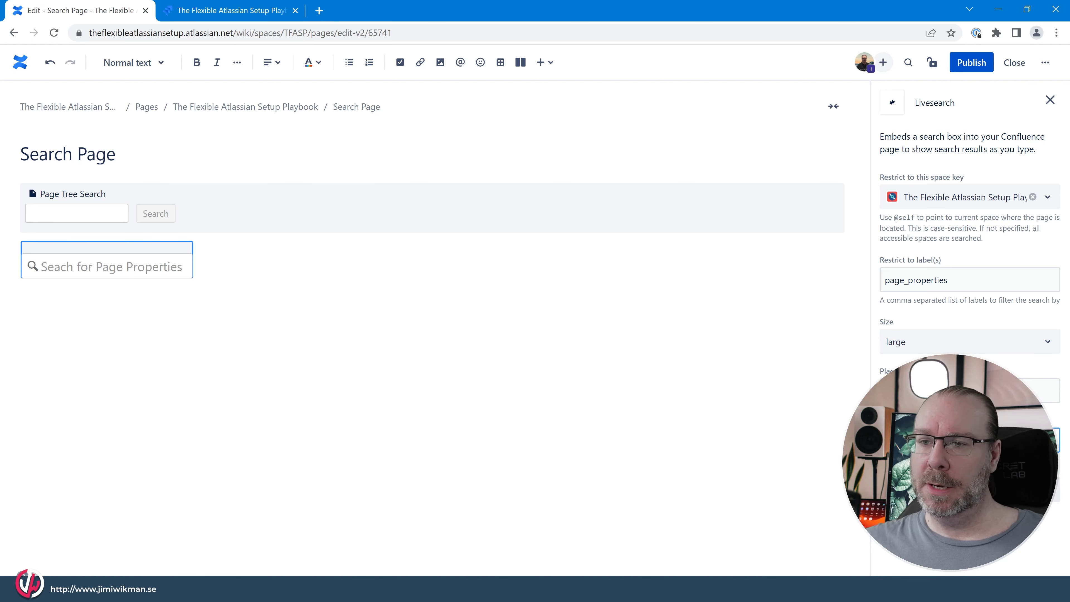
left_click(970, 440)
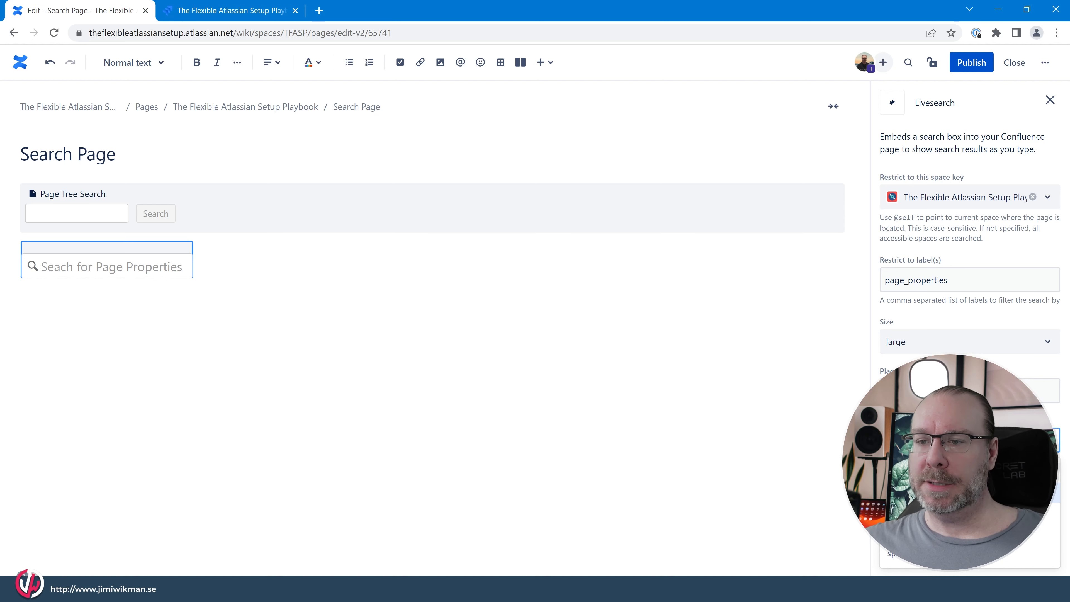
left_click(970, 493)
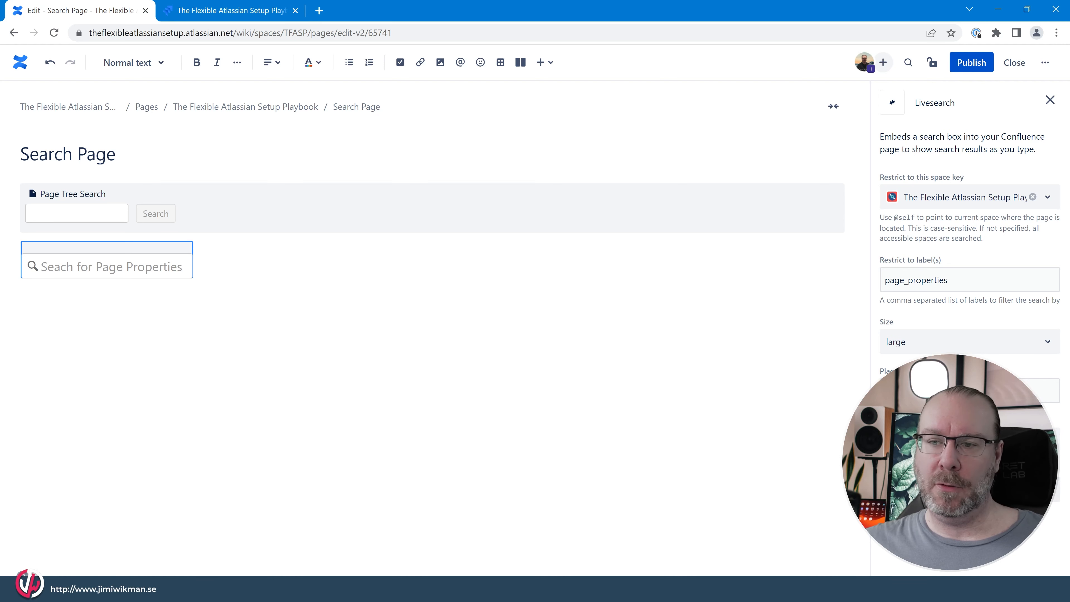
- Set the Livesearch macro to show the page excerpt with its results and publish the Search Page
left_click(970, 489)
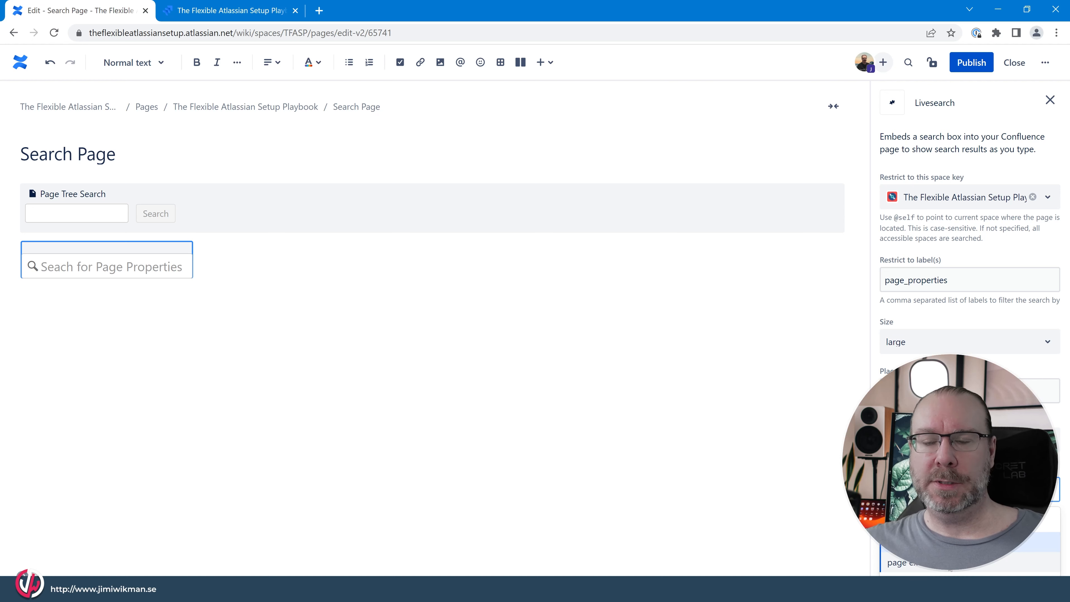
left_click(938, 562)
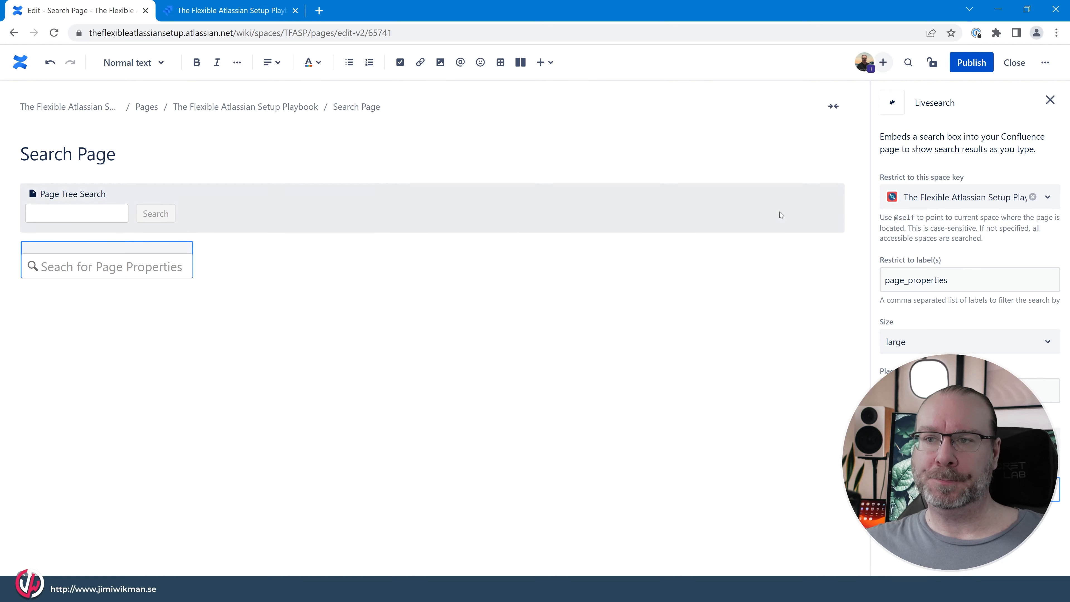
left_click(972, 62)
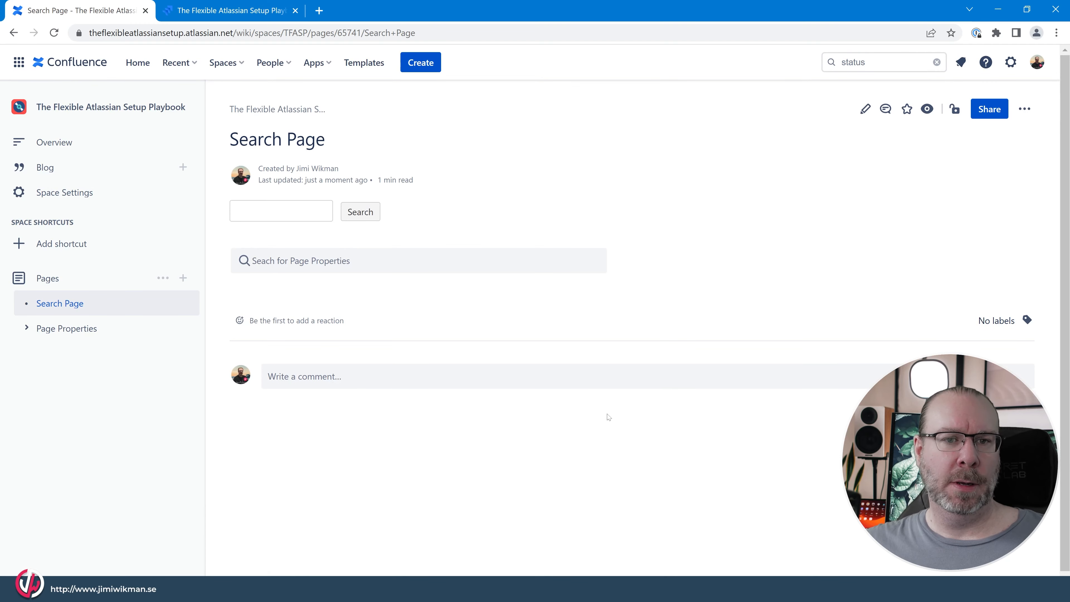
- Test the published Livesearch box by searching for "status"
left_click(523, 269)
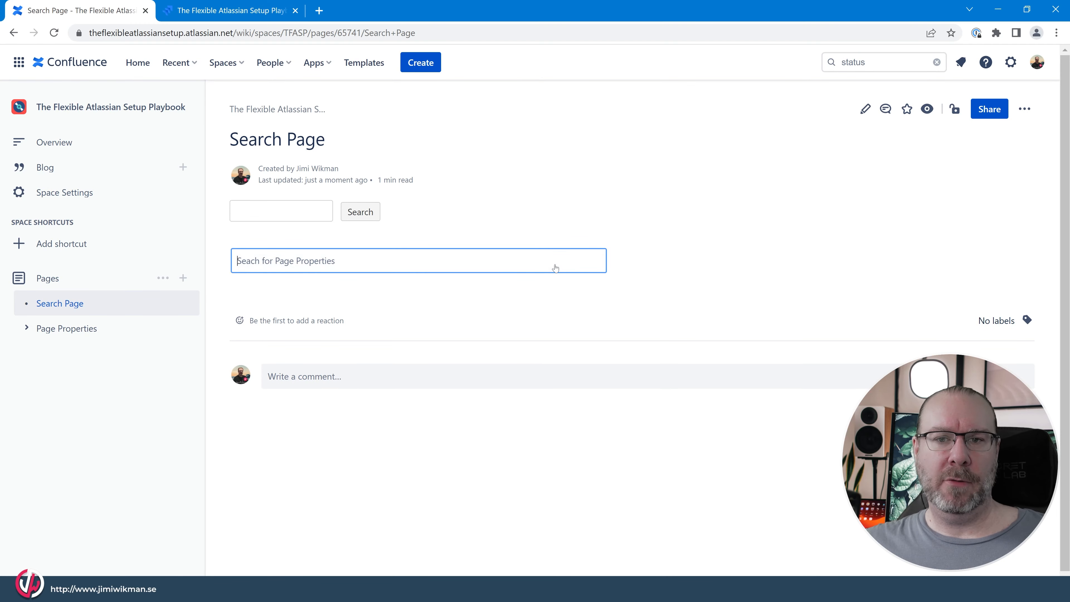
left_click(323, 224)
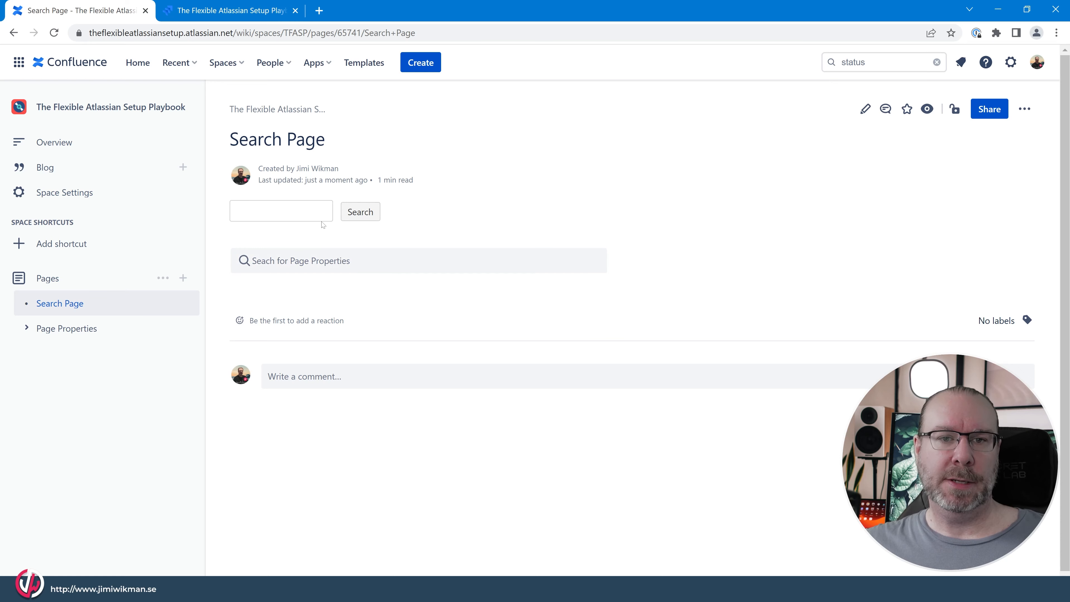
left_click(362, 270)
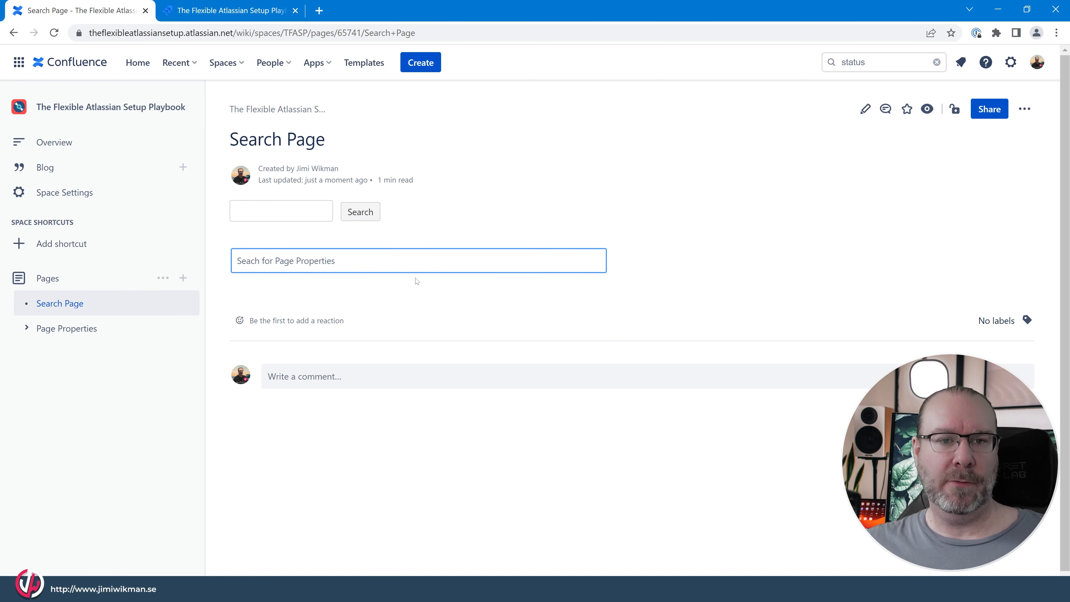
type("stat")
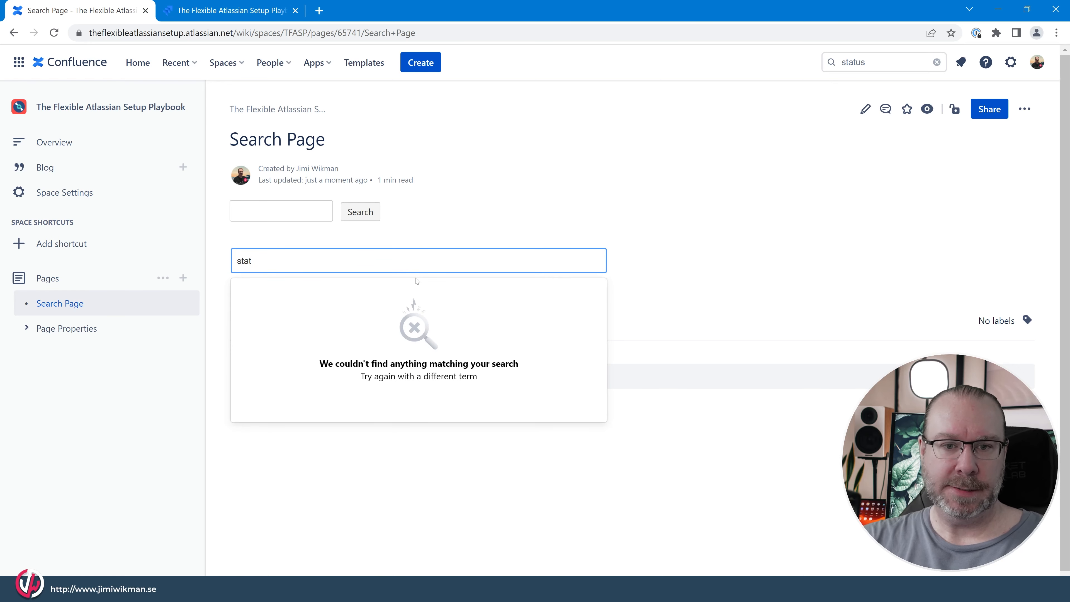
type("us")
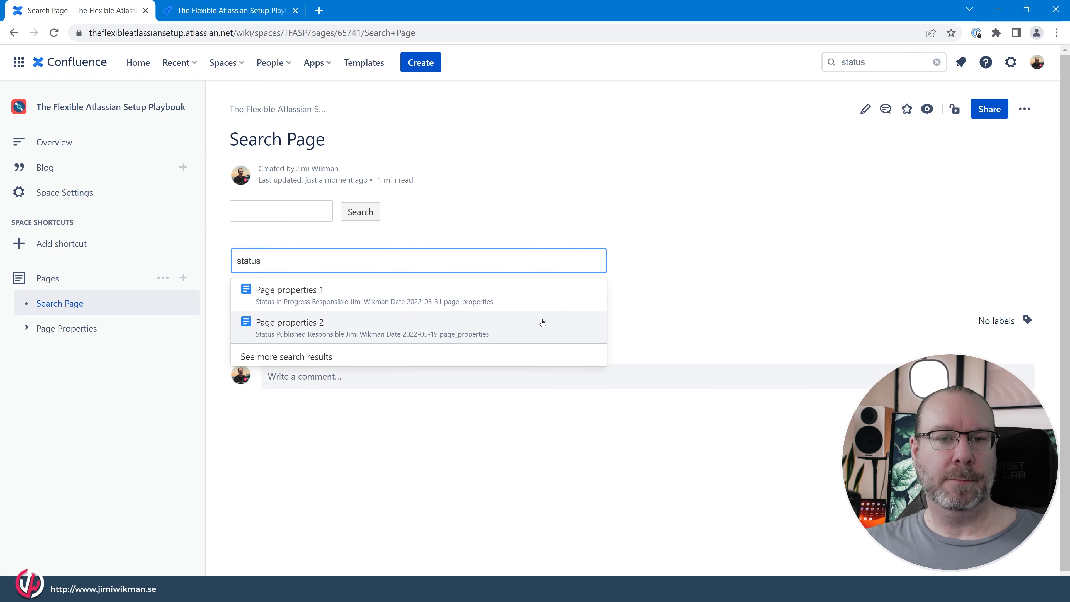
- Reopen the Livesearch macro's settings on the Search Page, turn off the page excerpt in its results, and republish the page
left_click(865, 109)
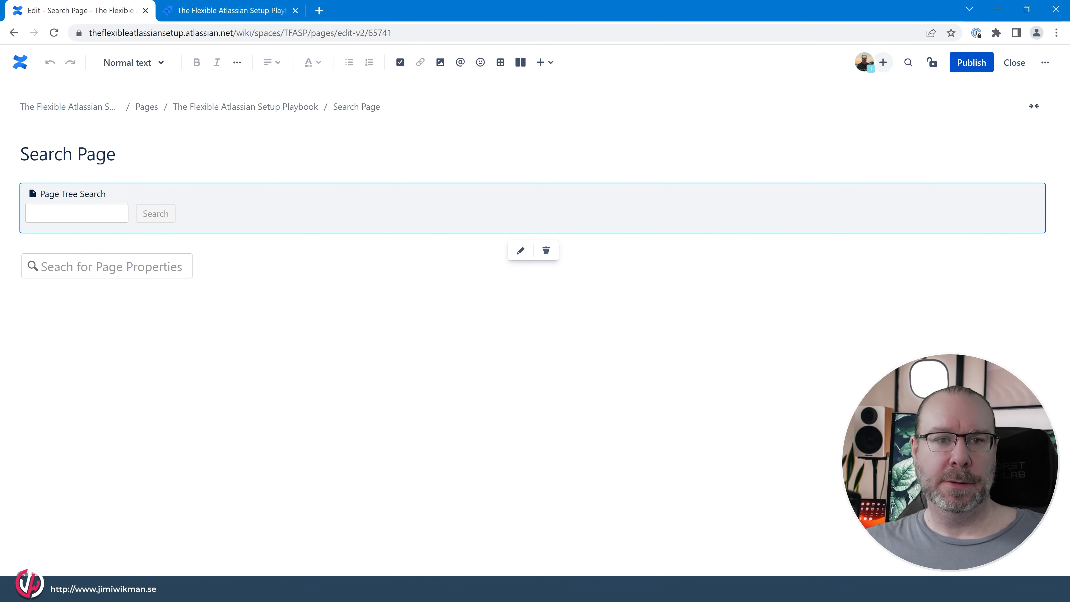
left_click(105, 268)
left_click(95, 283)
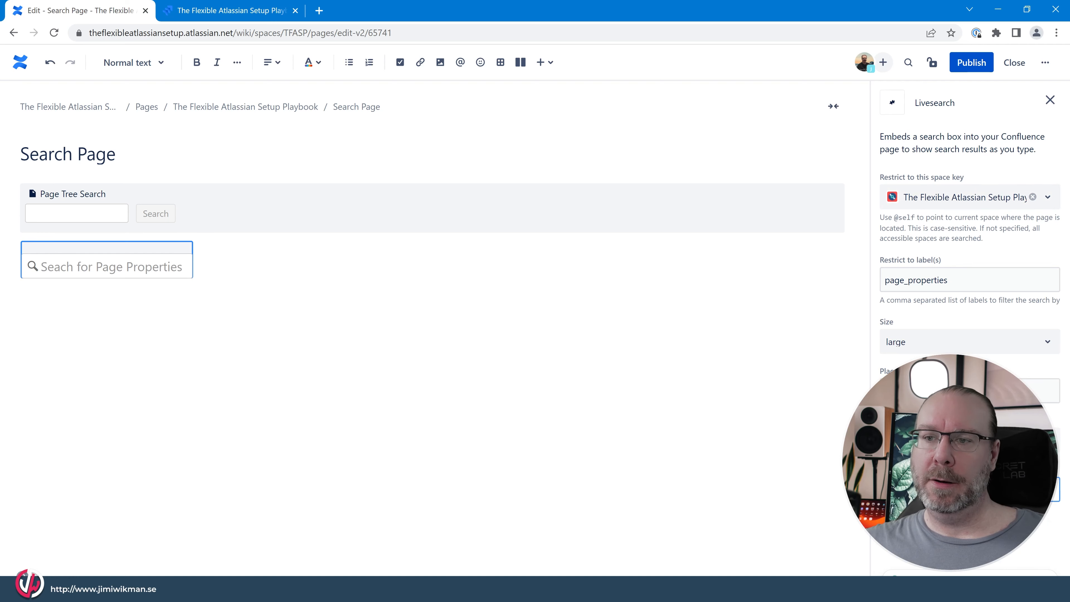
left_click(971, 62)
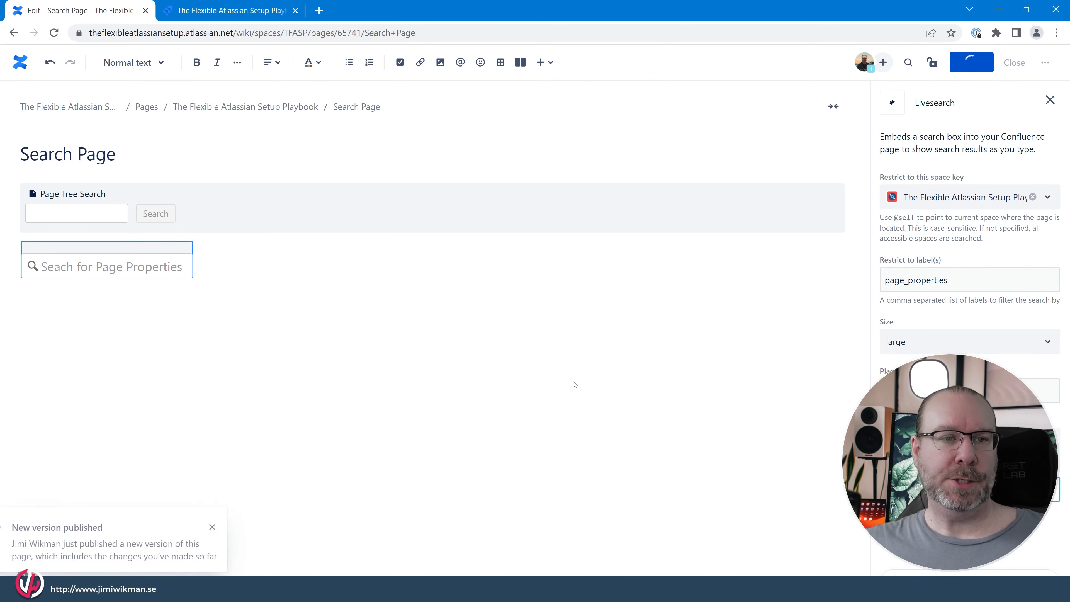
- Search for "page" in the Livesearch box and expand Page Properties in the page tree to compare its child pages with the matches
left_click(295, 265)
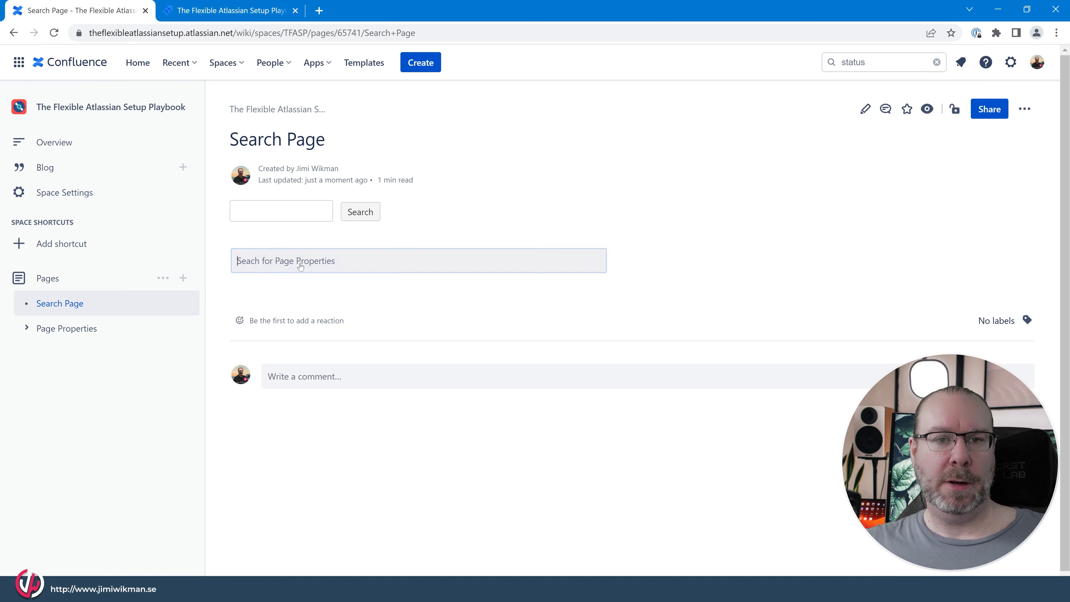
type("page")
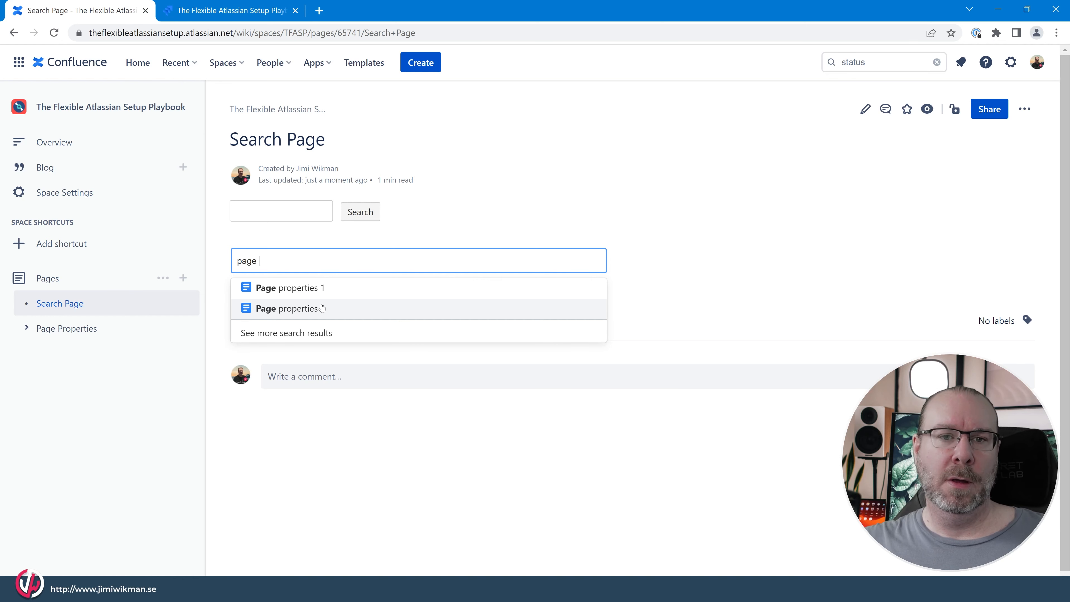
left_click(67, 327)
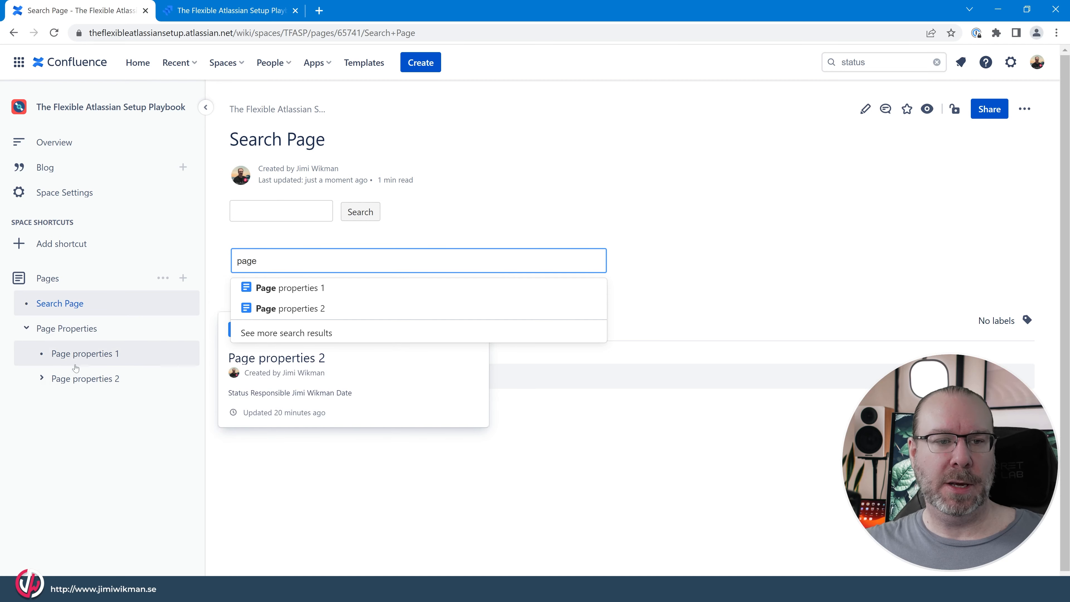
left_click(281, 211)
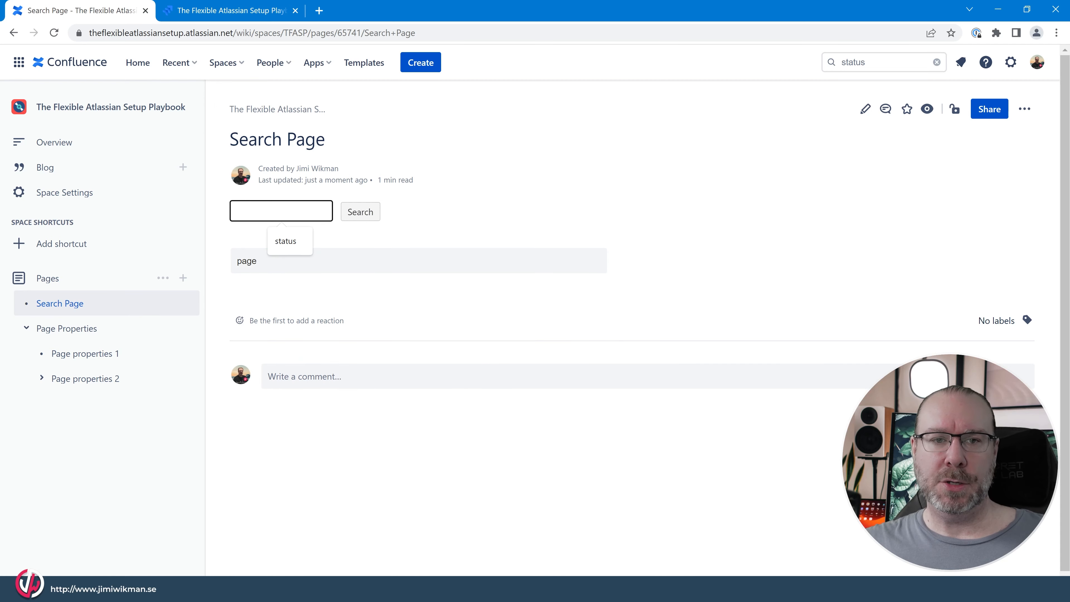